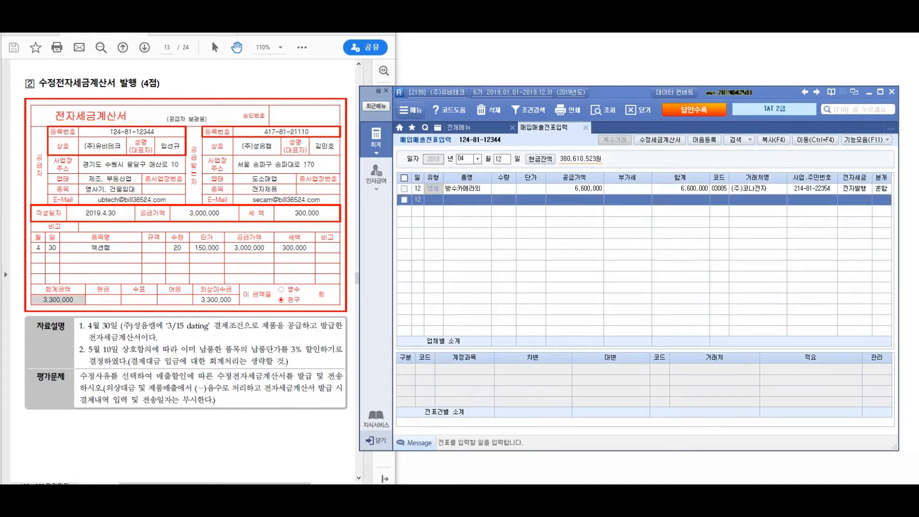
{"action": "mouse_move", "coordinate": [121, 181]}
{"action": "left_mouse_down"}
{"action": "mouse_move", "coordinate": [105, 176]}
{"action": "mouse_move", "coordinate": [66, 225]}
{"action": "left_mouse_up"}
{"action": "left_click_drag", "start_coordinate": [97, 254], "coordinate": [130, 266]}
{"action": "mouse_move", "coordinate": [118, 246]}
{"action": "left_mouse_down"}
{"action": "mouse_move", "coordinate": [111, 290]}
{"action": "mouse_move", "coordinate": [121, 310]}
{"action": "left_mouse_up"}
{"action": "left_click_drag", "start_coordinate": [134, 276], "coordinate": [146, 299]}
{"action": "left_click_drag", "start_coordinate": [163, 267], "coordinate": [157, 278]}
{"action": "left_click_drag", "start_coordinate": [200, 248], "coordinate": [208, 281]}
{"action": "mouse_move", "coordinate": [209, 267]}
{"action": "left_mouse_down"}
{"action": "mouse_move", "coordinate": [222, 272]}
{"action": "mouse_move", "coordinate": [234, 262]}
{"action": "left_mouse_up"}
{"action": "left_click_drag", "start_coordinate": [222, 278], "coordinate": [248, 262]}
{"action": "left_click_drag", "start_coordinate": [252, 259], "coordinate": [277, 271]}
{"action": "left_click_drag", "start_coordinate": [124, 317], "coordinate": [302, 280]}
{"action": "left_click_drag", "start_coordinate": [260, 312], "coordinate": [340, 313]}
{"action": "left_click_drag", "start_coordinate": [399, 287], "coordinate": [391, 320]}
{"action": "left_click_drag", "start_coordinate": [398, 301], "coordinate": [427, 311]}
{"action": "left_click_drag", "start_coordinate": [415, 316], "coordinate": [422, 346]}
{"action": "mouse_move", "coordinate": [416, 306]}
{"action": "left_mouse_down"}
{"action": "mouse_move", "coordinate": [422, 295]}
{"action": "mouse_move", "coordinate": [423, 324]}
{"action": "left_mouse_up"}
{"action": "left_click_drag", "start_coordinate": [435, 302], "coordinate": [446, 316]}
{"action": "left_click_drag", "start_coordinate": [431, 286], "coordinate": [458, 352]}
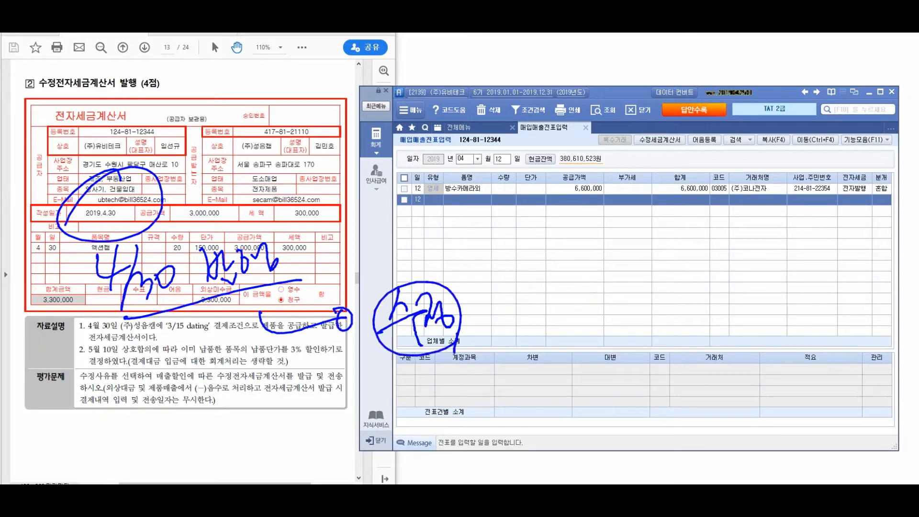
{"action": "left_click_drag", "start_coordinate": [32, 334], "coordinate": [88, 319]}
{"action": "key", "text": "Escape"}
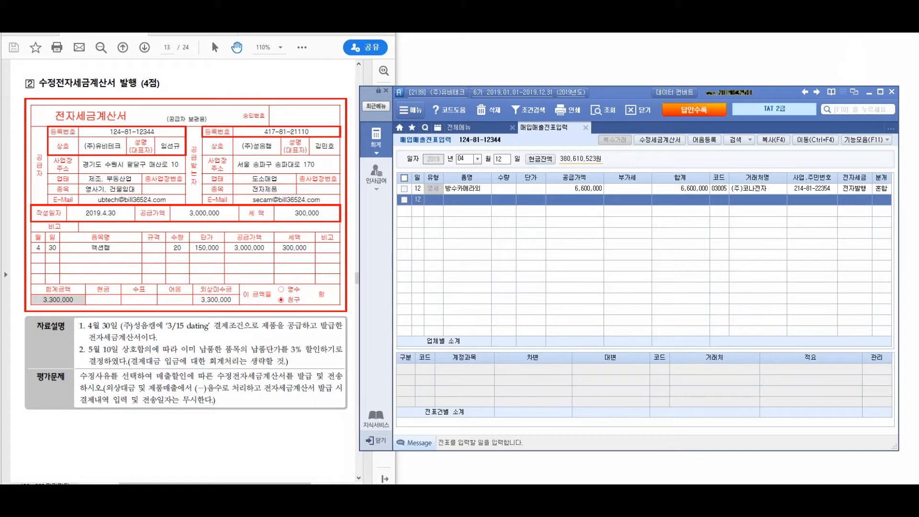
{"action": "left_click_drag", "start_coordinate": [397, 116], "coordinate": [380, 286]}
{"action": "left_click_drag", "start_coordinate": [448, 158], "coordinate": [478, 178]}
{"action": "mouse_move", "coordinate": [463, 155]}
{"action": "left_mouse_down"}
{"action": "mouse_move", "coordinate": [460, 192]}
{"action": "mouse_move", "coordinate": [471, 217]}
{"action": "left_mouse_up"}
{"action": "left_click_drag", "start_coordinate": [487, 171], "coordinate": [498, 199]}
{"action": "left_click_drag", "start_coordinate": [512, 180], "coordinate": [556, 172]}
{"action": "mouse_move", "coordinate": [562, 156]}
{"action": "left_mouse_down"}
{"action": "mouse_move", "coordinate": [561, 184]}
{"action": "mouse_move", "coordinate": [582, 181]}
{"action": "left_mouse_up"}
{"action": "left_click_drag", "start_coordinate": [577, 158], "coordinate": [598, 176]}
{"action": "left_click_drag", "start_coordinate": [603, 166], "coordinate": [633, 168]}
{"action": "mouse_move", "coordinate": [521, 215]}
{"action": "left_mouse_down"}
{"action": "mouse_move", "coordinate": [530, 267]}
{"action": "mouse_move", "coordinate": [547, 249]}
{"action": "left_mouse_up"}
{"action": "mouse_move", "coordinate": [98, 341]}
{"action": "left_mouse_down"}
{"action": "mouse_move", "coordinate": [110, 360]}
{"action": "mouse_move", "coordinate": [154, 317]}
{"action": "left_mouse_up"}
{"action": "mouse_move", "coordinate": [467, 304]}
{"action": "left_mouse_down"}
{"action": "mouse_move", "coordinate": [497, 303]}
{"action": "mouse_move", "coordinate": [498, 359]}
{"action": "left_mouse_up"}
{"action": "mouse_move", "coordinate": [508, 328]}
{"action": "left_mouse_down"}
{"action": "mouse_move", "coordinate": [511, 344]}
{"action": "mouse_move", "coordinate": [536, 325]}
{"action": "left_mouse_up"}
{"action": "mouse_move", "coordinate": [572, 290]}
{"action": "left_mouse_down"}
{"action": "mouse_move", "coordinate": [579, 320]}
{"action": "mouse_move", "coordinate": [596, 318]}
{"action": "left_mouse_up"}
{"action": "mouse_move", "coordinate": [586, 311]}
{"action": "left_mouse_down"}
{"action": "mouse_move", "coordinate": [601, 333]}
{"action": "mouse_move", "coordinate": [617, 311]}
{"action": "left_mouse_up"}
{"action": "left_click_drag", "start_coordinate": [625, 288], "coordinate": [626, 340]}
{"action": "left_click_drag", "start_coordinate": [658, 280], "coordinate": [667, 296]}
{"action": "mouse_move", "coordinate": [656, 299]}
{"action": "left_mouse_down"}
{"action": "mouse_move", "coordinate": [668, 323]}
{"action": "mouse_move", "coordinate": [677, 316]}
{"action": "left_mouse_up"}
{"action": "left_click_drag", "start_coordinate": [673, 295], "coordinate": [699, 318]}
{"action": "mouse_move", "coordinate": [694, 290]}
{"action": "left_mouse_down"}
{"action": "mouse_move", "coordinate": [706, 316]}
{"action": "mouse_move", "coordinate": [720, 300]}
{"action": "left_mouse_up"}
{"action": "left_click_drag", "start_coordinate": [715, 301], "coordinate": [729, 334]}
{"action": "left_click_drag", "start_coordinate": [742, 285], "coordinate": [754, 319]}
{"action": "mouse_move", "coordinate": [764, 302]}
{"action": "left_mouse_down"}
{"action": "mouse_move", "coordinate": [777, 294]}
{"action": "mouse_move", "coordinate": [776, 320]}
{"action": "left_mouse_up"}
{"action": "left_click_drag", "start_coordinate": [788, 316], "coordinate": [804, 329]}
{"action": "mouse_move", "coordinate": [627, 367]}
{"action": "left_mouse_down"}
{"action": "mouse_move", "coordinate": [652, 386]}
{"action": "mouse_move", "coordinate": [667, 364]}
{"action": "left_mouse_up"}
{"action": "mouse_move", "coordinate": [654, 383]}
{"action": "left_mouse_down"}
{"action": "mouse_move", "coordinate": [670, 394]}
{"action": "mouse_move", "coordinate": [707, 360]}
{"action": "mouse_move", "coordinate": [739, 372]}
{"action": "left_mouse_up"}
{"action": "mouse_move", "coordinate": [732, 349]}
{"action": "left_mouse_down"}
{"action": "mouse_move", "coordinate": [756, 367]}
{"action": "mouse_move", "coordinate": [752, 388]}
{"action": "left_mouse_up"}
{"action": "mouse_move", "coordinate": [761, 352]}
{"action": "left_mouse_down"}
{"action": "mouse_move", "coordinate": [775, 371]}
{"action": "mouse_move", "coordinate": [789, 367]}
{"action": "left_mouse_up"}
{"action": "left_click_drag", "start_coordinate": [785, 357], "coordinate": [794, 381]}
{"action": "left_click_drag", "start_coordinate": [217, 265], "coordinate": [234, 279]}
{"action": "mouse_move", "coordinate": [234, 263]}
{"action": "left_mouse_down"}
{"action": "mouse_move", "coordinate": [217, 279]}
{"action": "mouse_move", "coordinate": [287, 276]}
{"action": "left_mouse_up"}
{"action": "mouse_move", "coordinate": [289, 258]}
{"action": "left_mouse_down"}
{"action": "mouse_move", "coordinate": [300, 283]}
{"action": "mouse_move", "coordinate": [313, 266]}
{"action": "left_mouse_up"}
{"action": "left_click_drag", "start_coordinate": [324, 258], "coordinate": [311, 282]}
{"action": "left_click_drag", "start_coordinate": [327, 275], "coordinate": [331, 286]}
{"action": "mouse_move", "coordinate": [230, 311]}
{"action": "left_mouse_down"}
{"action": "mouse_move", "coordinate": [244, 344]}
{"action": "mouse_move", "coordinate": [263, 332]}
{"action": "left_mouse_up"}
{"action": "left_click_drag", "start_coordinate": [253, 330], "coordinate": [281, 343]}
{"action": "left_click_drag", "start_coordinate": [283, 316], "coordinate": [296, 338]}
{"action": "left_click_drag", "start_coordinate": [299, 321], "coordinate": [313, 327]}
{"action": "left_click_drag", "start_coordinate": [316, 315], "coordinate": [330, 355]}
{"action": "left_click_drag", "start_coordinate": [260, 374], "coordinate": [260, 407]}
{"action": "mouse_move", "coordinate": [267, 406]}
{"action": "left_mouse_down"}
{"action": "mouse_move", "coordinate": [281, 403]}
{"action": "mouse_move", "coordinate": [255, 416]}
{"action": "left_mouse_up"}
{"action": "mouse_move", "coordinate": [200, 478]}
{"action": "left_mouse_down"}
{"action": "mouse_move", "coordinate": [206, 461]}
{"action": "mouse_move", "coordinate": [225, 472]}
{"action": "left_mouse_up"}
{"action": "mouse_move", "coordinate": [228, 448]}
{"action": "left_mouse_down"}
{"action": "mouse_move", "coordinate": [233, 479]}
{"action": "mouse_move", "coordinate": [258, 459]}
{"action": "mouse_move", "coordinate": [273, 464]}
{"action": "left_mouse_up"}
{"action": "mouse_move", "coordinate": [267, 443]}
{"action": "left_mouse_down"}
{"action": "mouse_move", "coordinate": [302, 446]}
{"action": "mouse_move", "coordinate": [324, 422]}
{"action": "left_mouse_up"}
{"action": "mouse_move", "coordinate": [247, 481]}
{"action": "left_mouse_down"}
{"action": "mouse_move", "coordinate": [333, 437]}
{"action": "mouse_move", "coordinate": [286, 447]}
{"action": "left_mouse_up"}
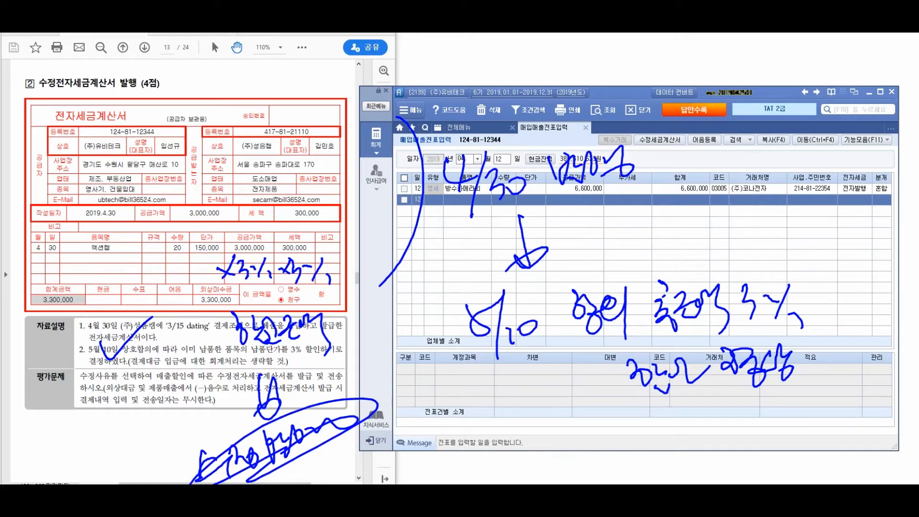
{"action": "key", "text": "Escape"}
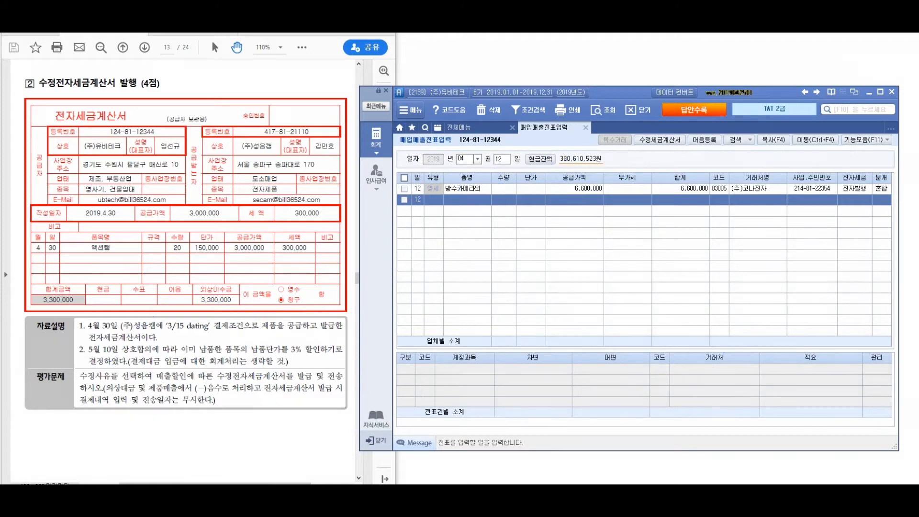
Step: Show the vouchers dated 30 April and select the 액션캠 sales entry for a corrected tax invoice
{"action": "left_click", "coordinate": [463, 159]}
{"action": "type", "text": "0430"}
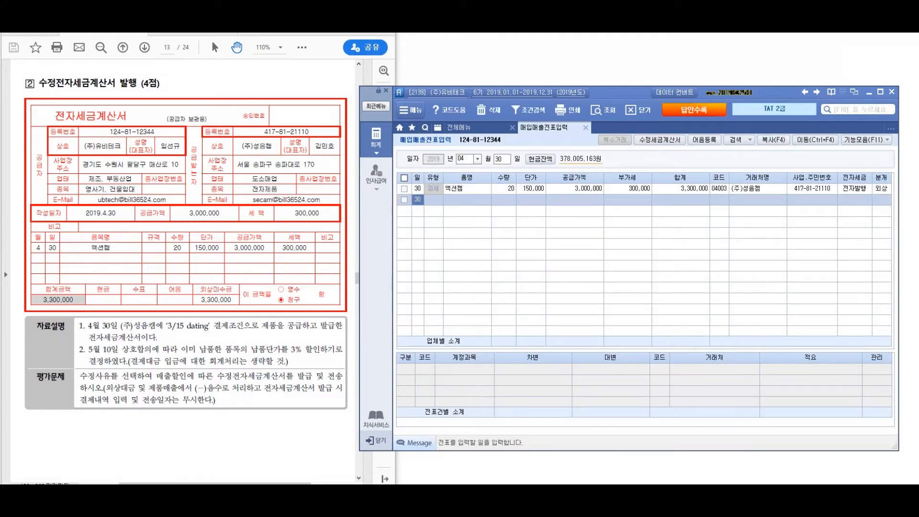
{"action": "left_click", "coordinate": [404, 178]}
{"action": "left_click", "coordinate": [466, 188]}
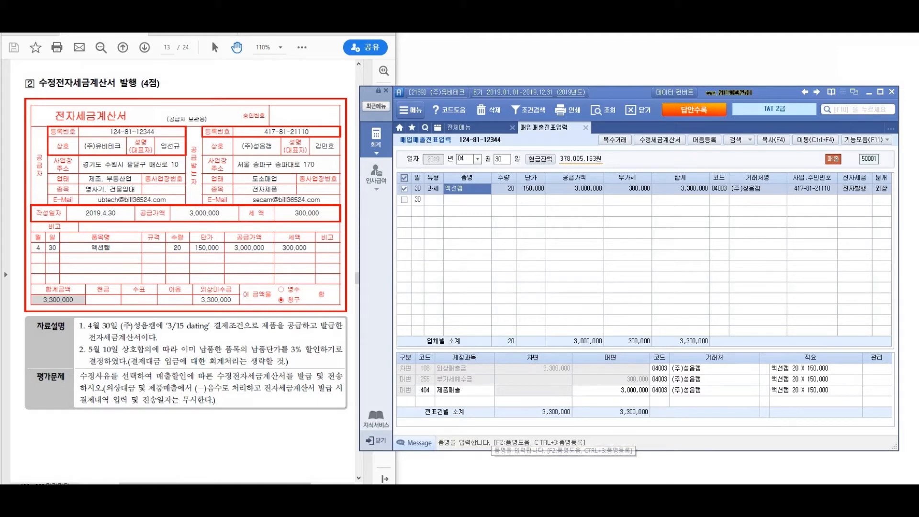
{"action": "left_click", "coordinate": [659, 140]}
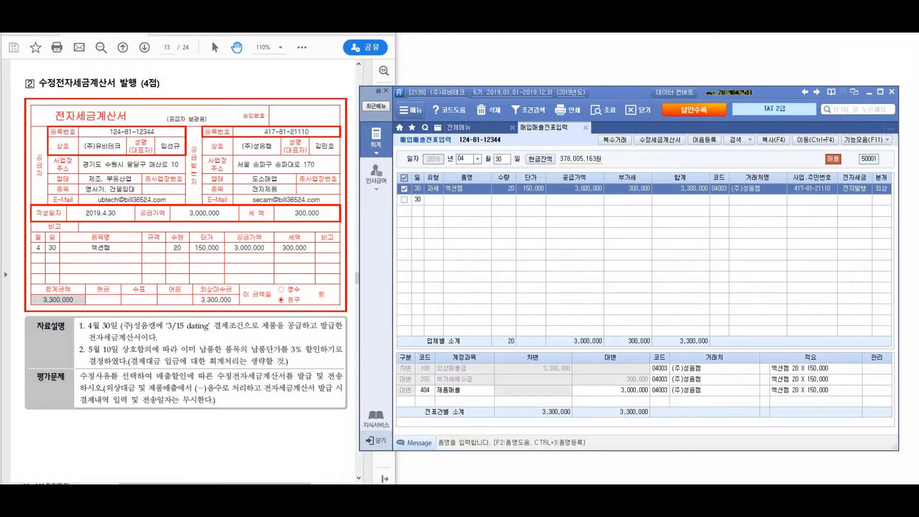
{"action": "left_click_drag", "start_coordinate": [683, 115], "coordinate": [623, 136]}
{"action": "left_click_drag", "start_coordinate": [547, 172], "coordinate": [602, 130]}
{"action": "mouse_move", "coordinate": [477, 229]}
{"action": "left_mouse_down"}
{"action": "mouse_move", "coordinate": [493, 273]}
{"action": "mouse_move", "coordinate": [519, 239]}
{"action": "mouse_move", "coordinate": [532, 278]}
{"action": "mouse_move", "coordinate": [563, 240]}
{"action": "mouse_move", "coordinate": [593, 235]}
{"action": "mouse_move", "coordinate": [635, 275]}
{"action": "mouse_move", "coordinate": [664, 277]}
{"action": "left_mouse_up"}
{"action": "mouse_move", "coordinate": [505, 319]}
{"action": "left_mouse_down"}
{"action": "mouse_move", "coordinate": [537, 344]}
{"action": "mouse_move", "coordinate": [625, 328]}
{"action": "mouse_move", "coordinate": [675, 334]}
{"action": "mouse_move", "coordinate": [723, 313]}
{"action": "mouse_move", "coordinate": [747, 337]}
{"action": "mouse_move", "coordinate": [802, 307]}
{"action": "mouse_move", "coordinate": [814, 318]}
{"action": "mouse_move", "coordinate": [879, 309]}
{"action": "mouse_move", "coordinate": [887, 320]}
{"action": "left_mouse_up"}
{"action": "left_click_drag", "start_coordinate": [766, 287], "coordinate": [757, 314]}
{"action": "mouse_move", "coordinate": [543, 383]}
{"action": "left_mouse_down"}
{"action": "mouse_move", "coordinate": [566, 411]}
{"action": "mouse_move", "coordinate": [692, 373]}
{"action": "mouse_move", "coordinate": [725, 406]}
{"action": "left_mouse_up"}
{"action": "left_click_drag", "start_coordinate": [761, 378], "coordinate": [806, 421]}
{"action": "left_click_drag", "start_coordinate": [826, 387], "coordinate": [881, 378]}
{"action": "left_click_drag", "start_coordinate": [804, 353], "coordinate": [814, 349]}
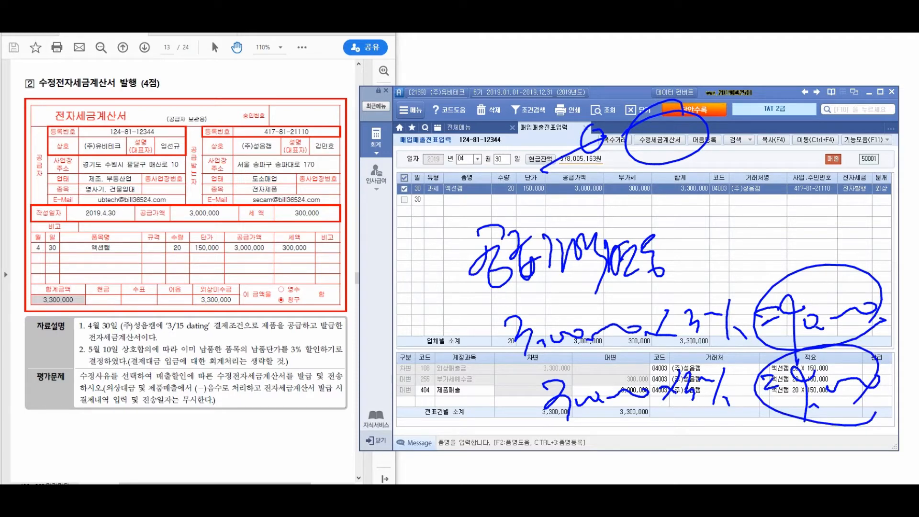
{"action": "key", "text": "Escape"}
Step: Start a corrected tax invoice for the 액션캠 sale with the correction reason "2. 공급가액 변동"
{"action": "left_click", "coordinate": [660, 140]}
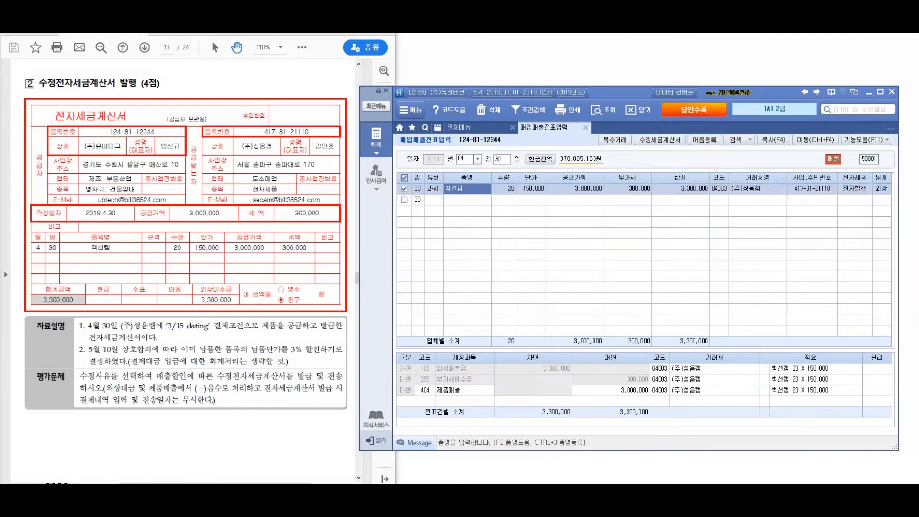
{"action": "left_click", "coordinate": [652, 176]}
{"action": "left_click_drag", "start_coordinate": [622, 161], "coordinate": [517, 207]}
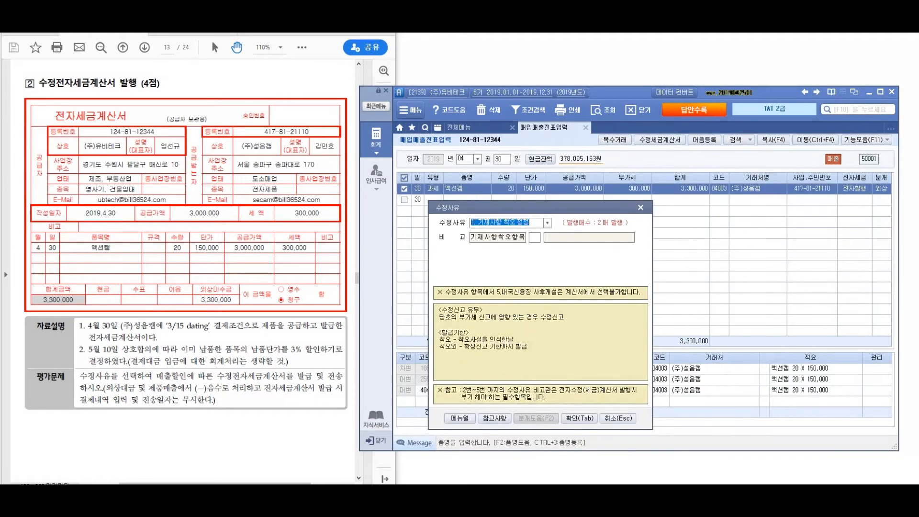
{"action": "left_click", "coordinate": [547, 224]}
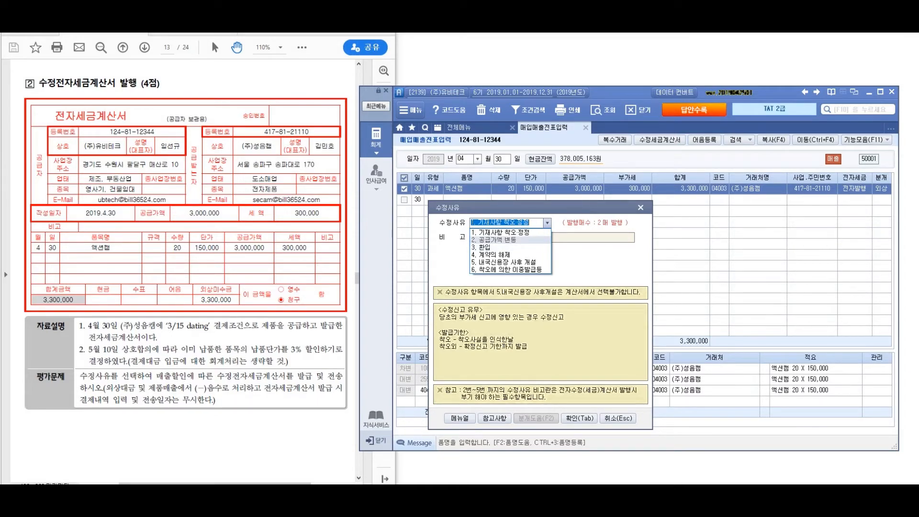
{"action": "left_click", "coordinate": [500, 240]}
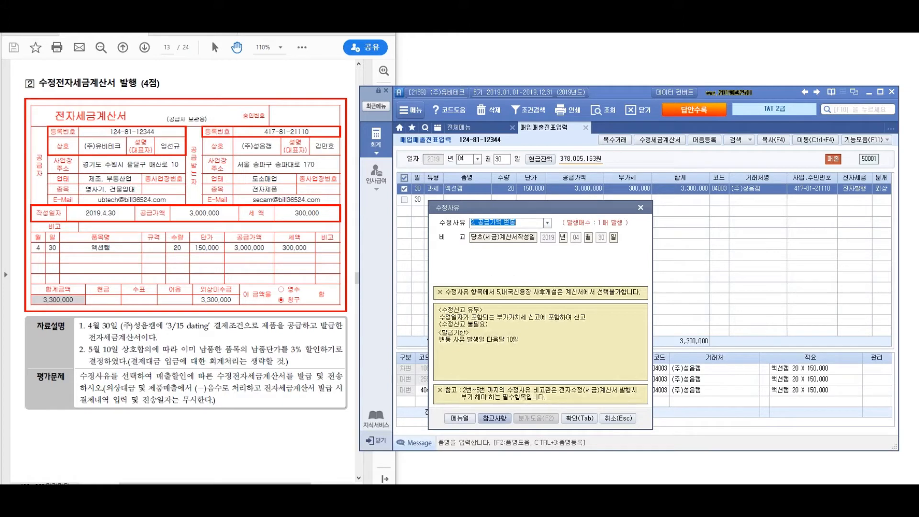
{"action": "left_click", "coordinate": [580, 418]}
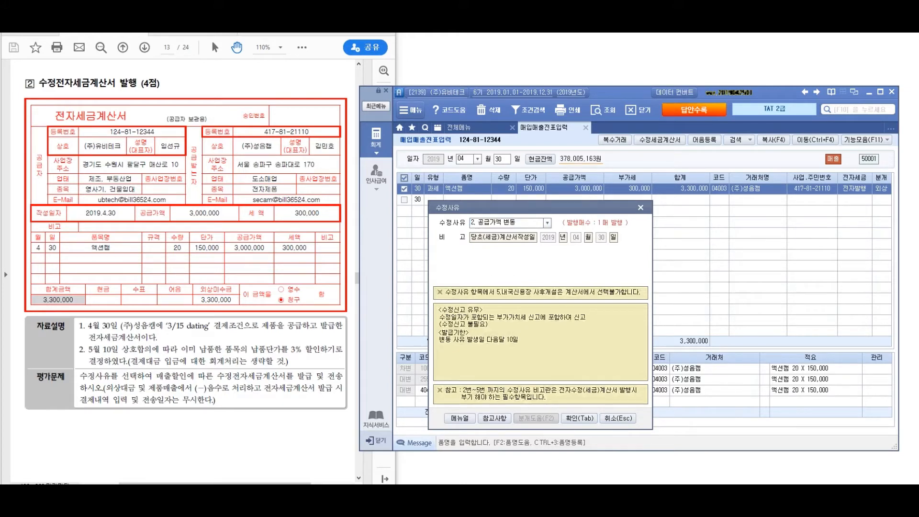
Step: Set the date of the 수정분 line to 05-10
{"action": "left_click", "coordinate": [414, 312]}
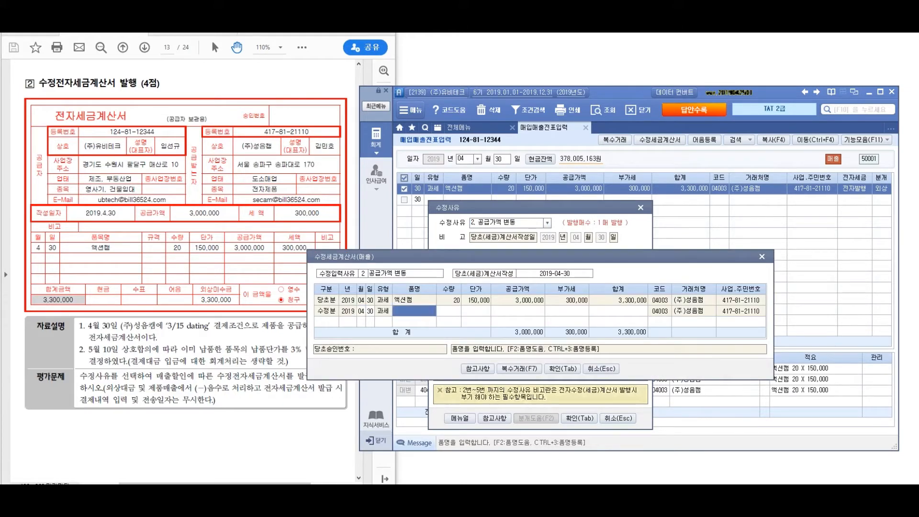
{"action": "type", "text": "ㅁ"}
{"action": "key", "text": "BackSpace"}
{"action": "key", "text": "Return"}
{"action": "key", "text": "Left"}
{"action": "key", "text": "Left"}
{"action": "key", "text": "Left"}
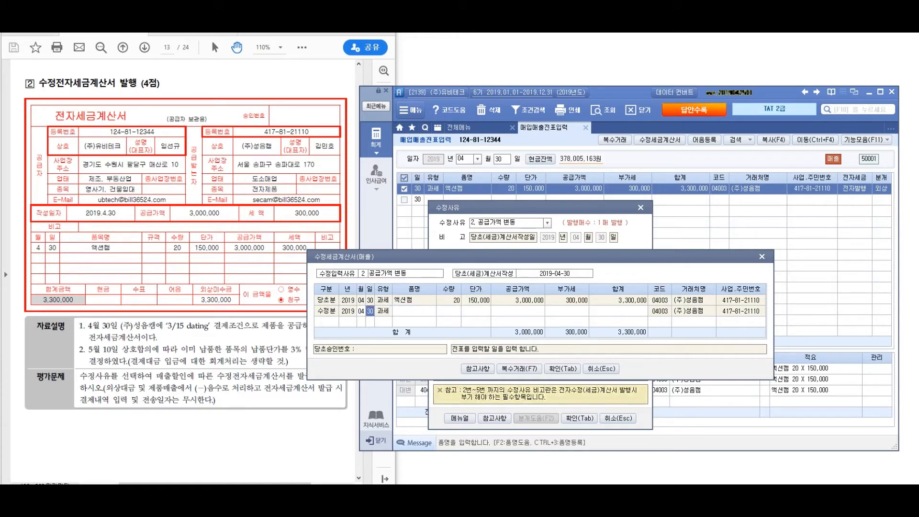
{"action": "type", "text": "0510"}
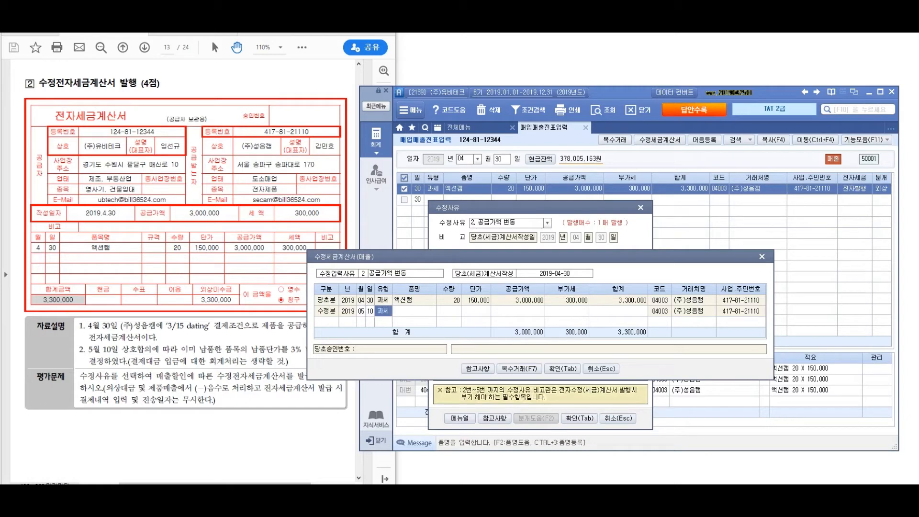
{"action": "key", "text": "Return"}
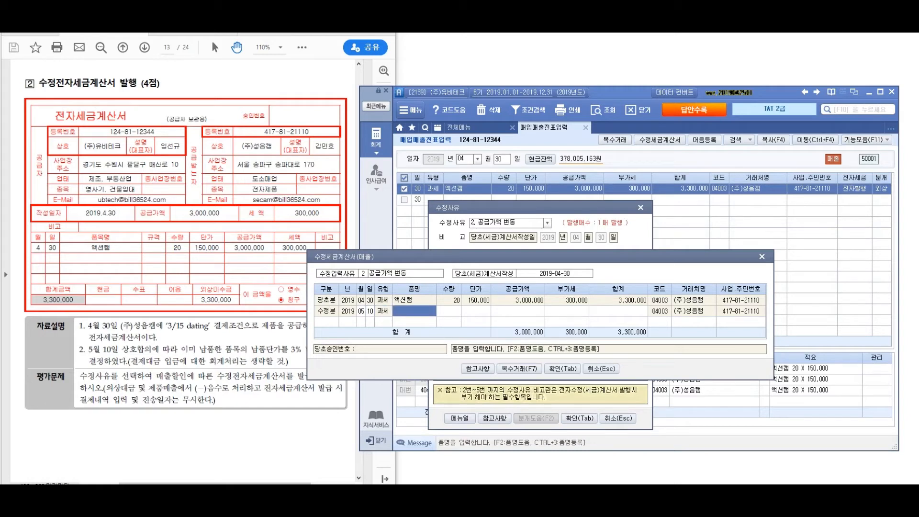
Step: Enter 액션캠 as the item and 20 as the quantity on the 수정분 line
{"action": "type", "text": "액션ㅋㅐㅂ"}
{"action": "key", "text": "Return"}
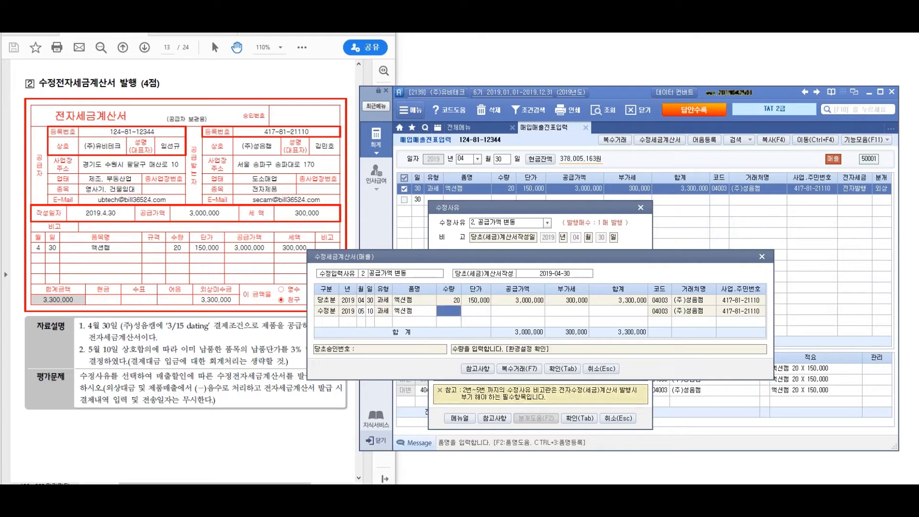
{"action": "type", "text": "20"}
{"action": "key", "text": "Return"}
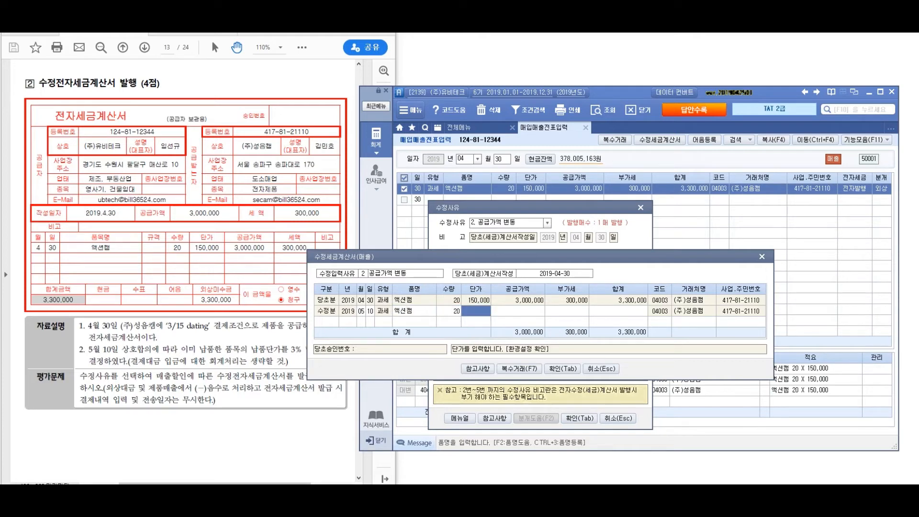
Step: Enter a supply amount of -90,000 without a unit price on the 수정분 line and register the corrected invoice
{"action": "key", "text": "Return"}
{"action": "type", "text": "-900000"}
{"action": "key", "text": "Return"}
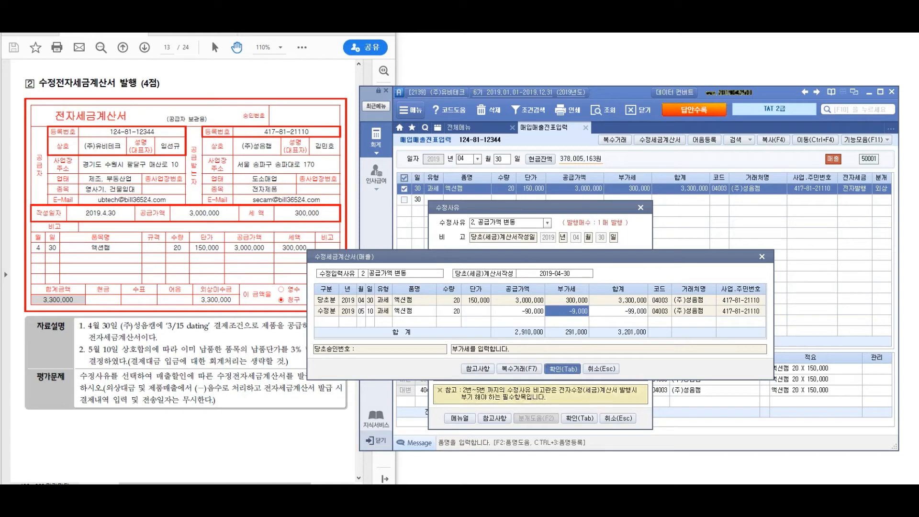
{"action": "key", "text": "Tab"}
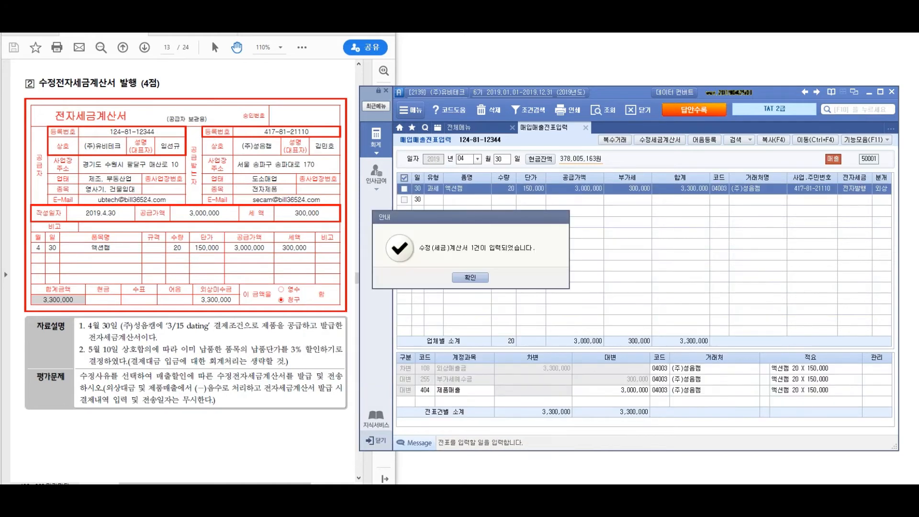
{"action": "key", "text": "Return"}
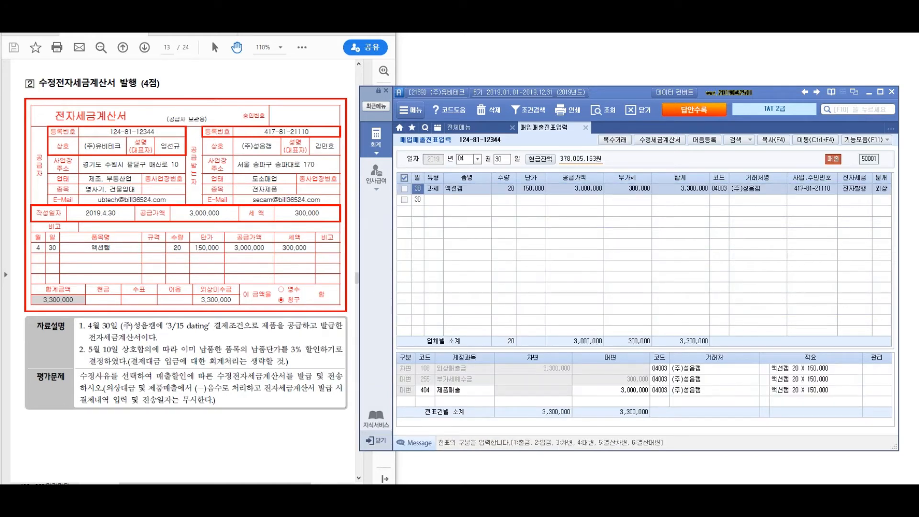
Step: Switch to Calculator and work out the 3% discount as 3000000 × 0.03
{"action": "key", "text": "alt+Tab"}
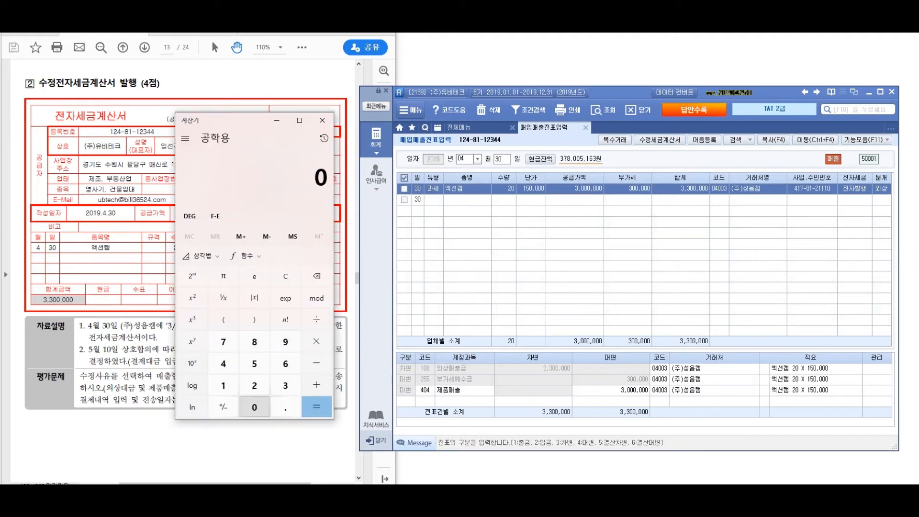
{"action": "type", "text": "3000000"}
{"action": "type", "text": ".03"}
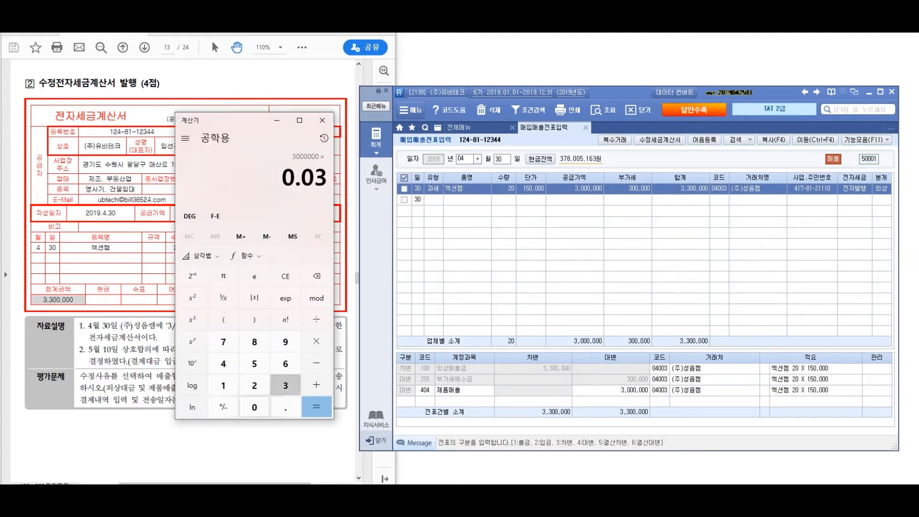
{"action": "key", "text": "Return"}
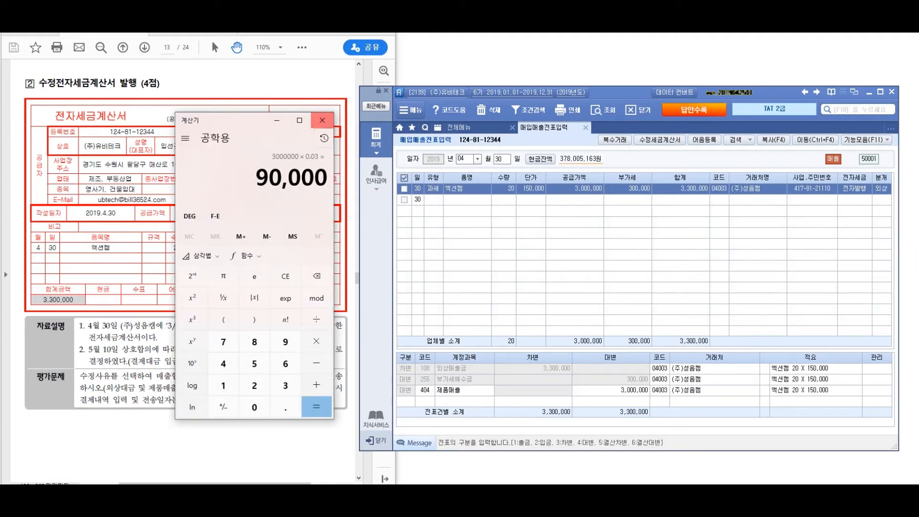
{"action": "left_click", "coordinate": [322, 120]}
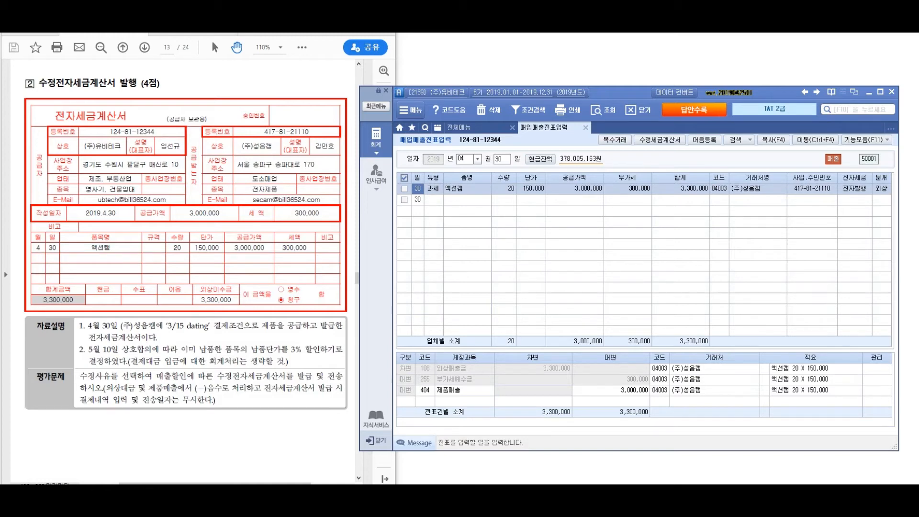
Step: Show the purchase and sales vouchers dated 10 May and select the corrected 액션캠 entry
{"action": "key", "text": "Escape"}
{"action": "key", "text": "Return"}
{"action": "key", "text": "Escape"}
{"action": "type", "text": "05"}
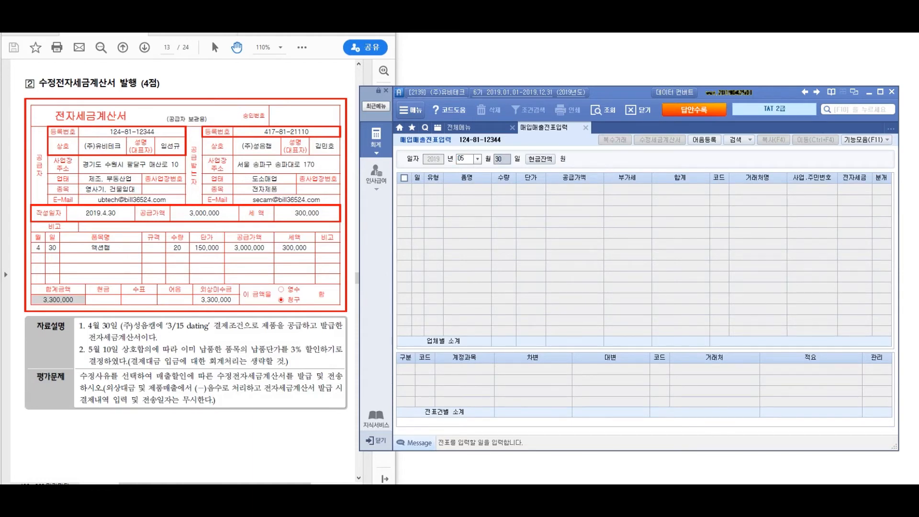
{"action": "type", "text": "10"}
{"action": "left_click", "coordinate": [405, 178]}
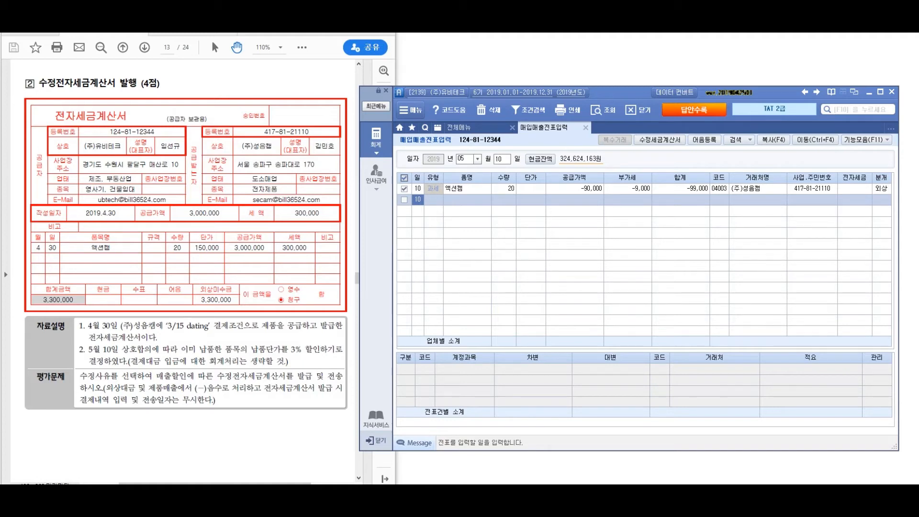
Step: Switch to the exam PDF to reread the 평가문제 instructions, and check the journal lines of the corrected 액션캠 voucher
{"action": "key", "text": "alt+Tab"}
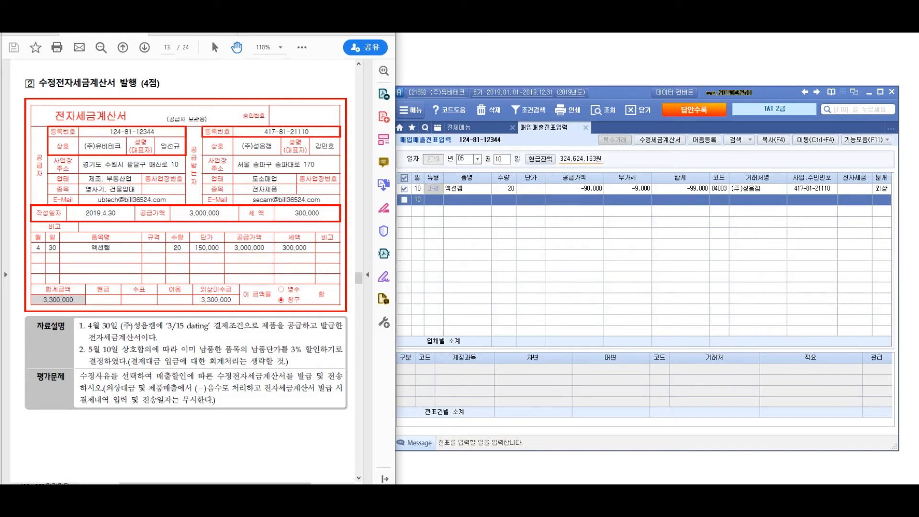
{"action": "mouse_move", "coordinate": [192, 240]}
{"action": "left_mouse_down"}
{"action": "mouse_move", "coordinate": [237, 236]}
{"action": "mouse_move", "coordinate": [182, 240]}
{"action": "left_mouse_up"}
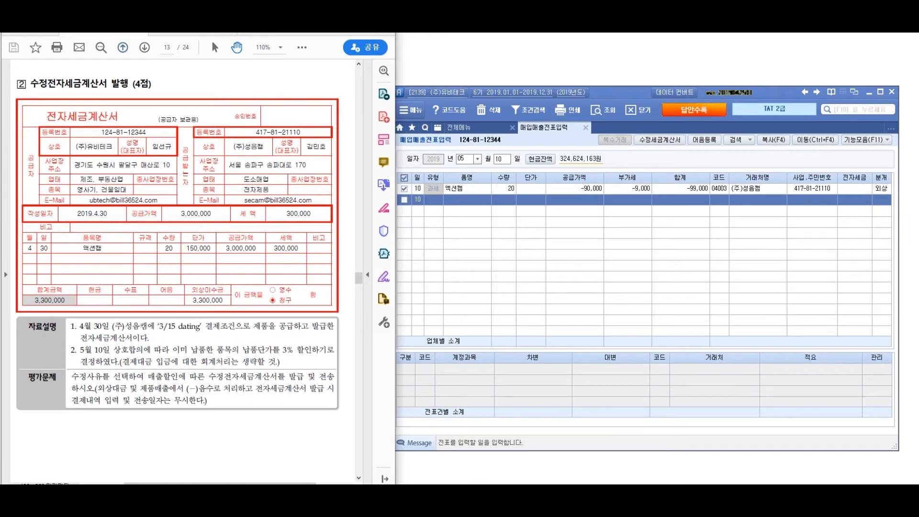
{"action": "left_click", "coordinate": [214, 47]}
{"action": "left_click_drag", "start_coordinate": [208, 376], "coordinate": [253, 389]}
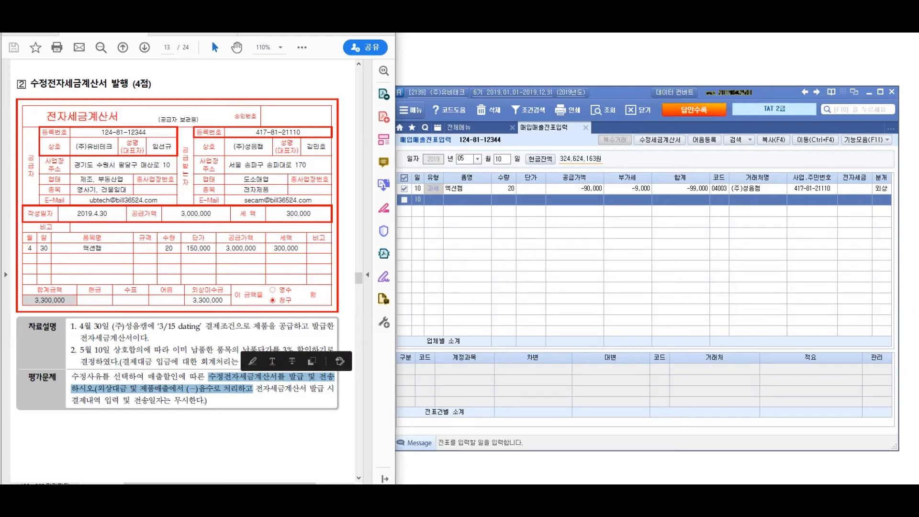
{"action": "left_click_drag", "start_coordinate": [253, 388], "coordinate": [325, 389]}
{"action": "left_click", "coordinate": [86, 400]}
{"action": "left_click_drag", "start_coordinate": [86, 400], "coordinate": [204, 400]}
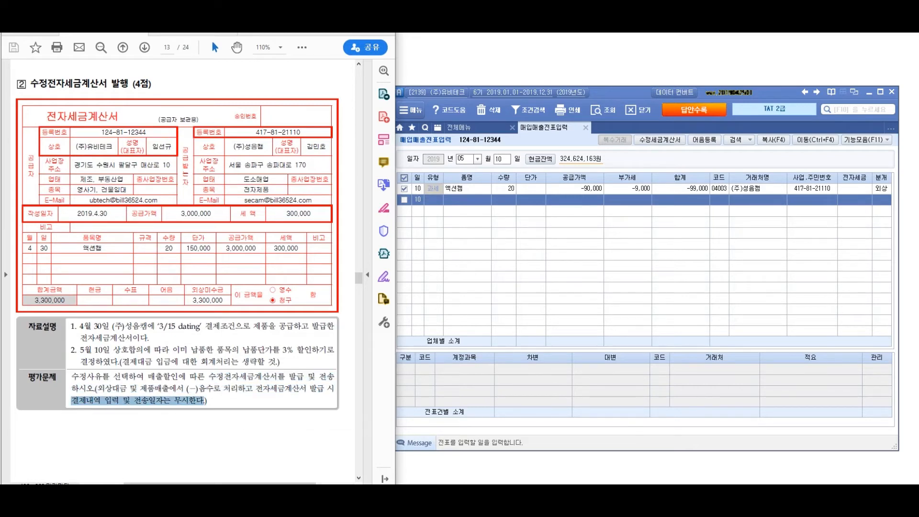
{"action": "left_click", "coordinate": [189, 400]}
{"action": "left_click", "coordinate": [531, 189]}
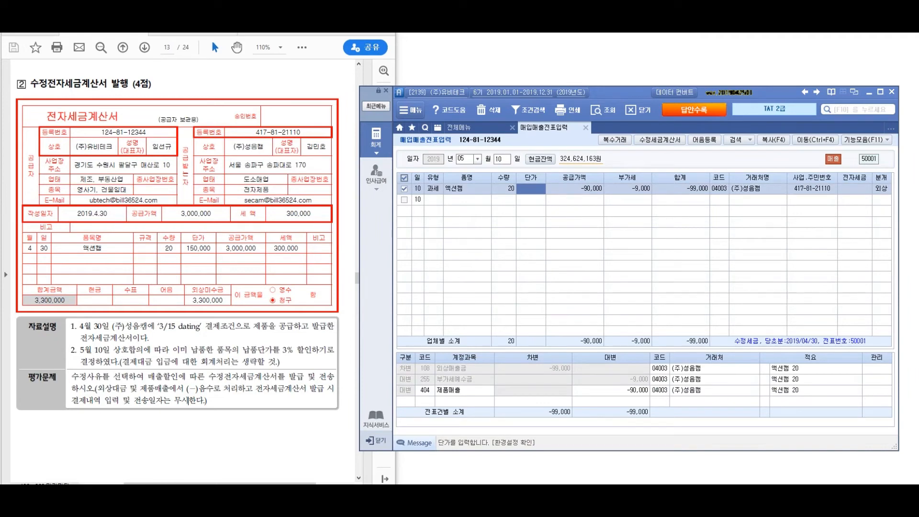
Step: Open 전자세금계산서 발행 및 내역관리 and list the sales invoices dated from 05-10 to 05-10 for all customers
{"action": "left_click", "coordinate": [460, 128]}
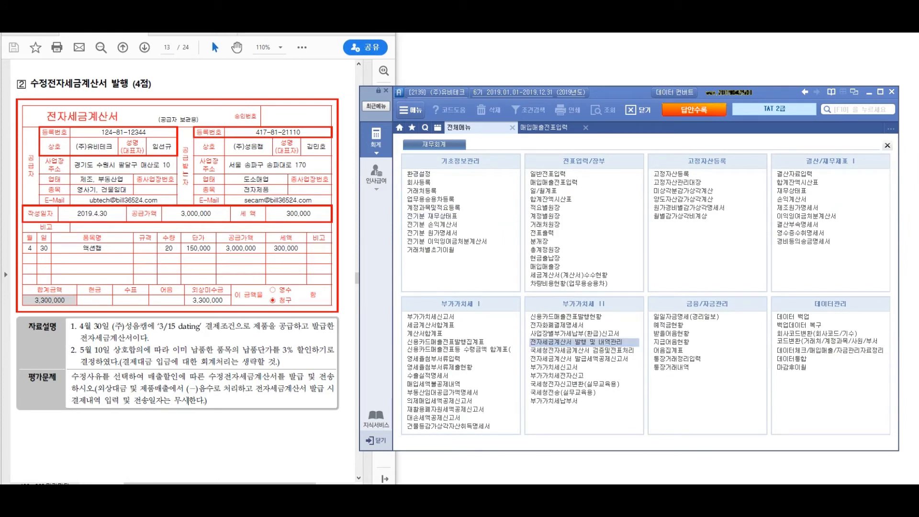
{"action": "left_click", "coordinate": [576, 342]}
{"action": "type", "text": "05100510"}
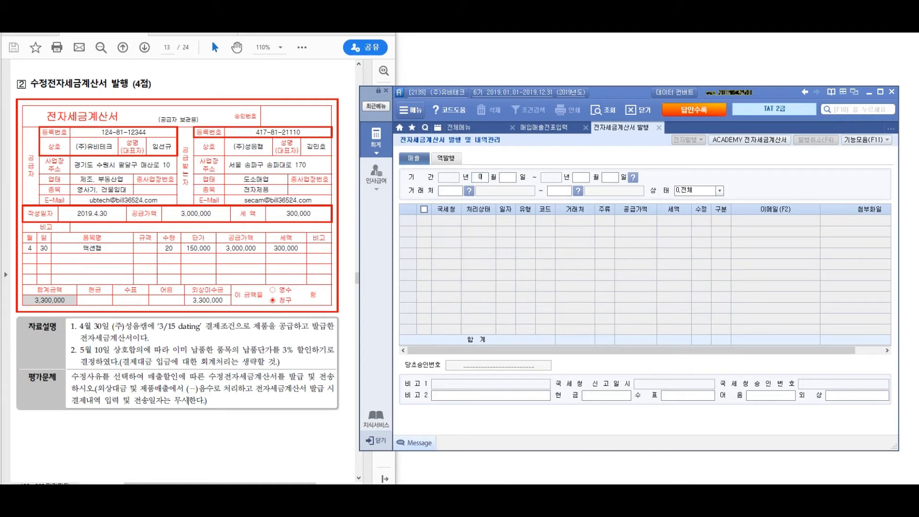
{"action": "key", "text": "Return"}
{"action": "key", "text": "Return"}
{"action": "key", "text": "Return"}
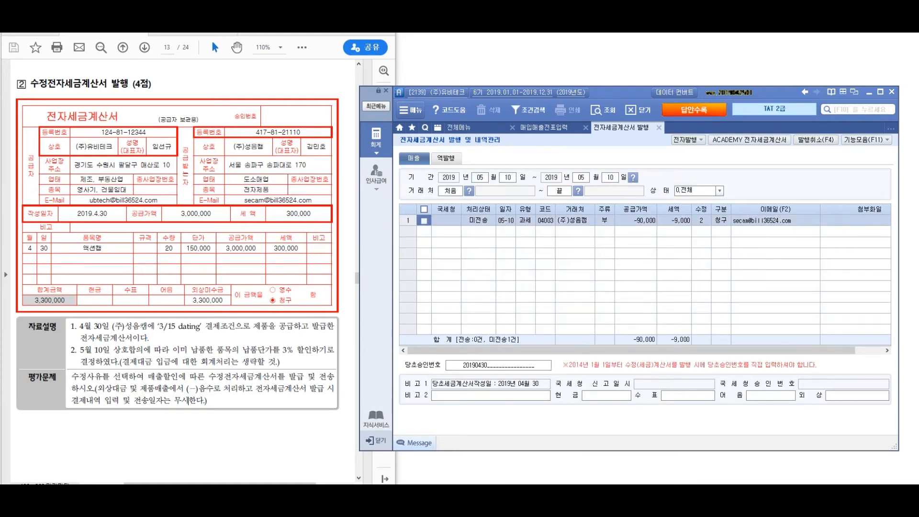
Step: Select the untransmitted -90,000 corrected invoice for (주)성음캠 and issue it electronically
{"action": "key", "text": "space"}
{"action": "left_click", "coordinate": [478, 221]}
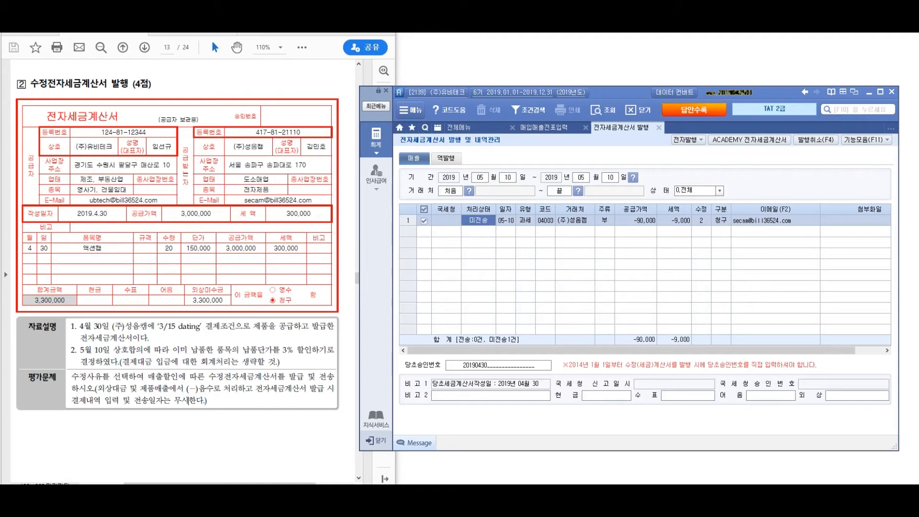
{"action": "left_click", "coordinate": [685, 140]}
{"action": "left_click", "coordinate": [626, 321]}
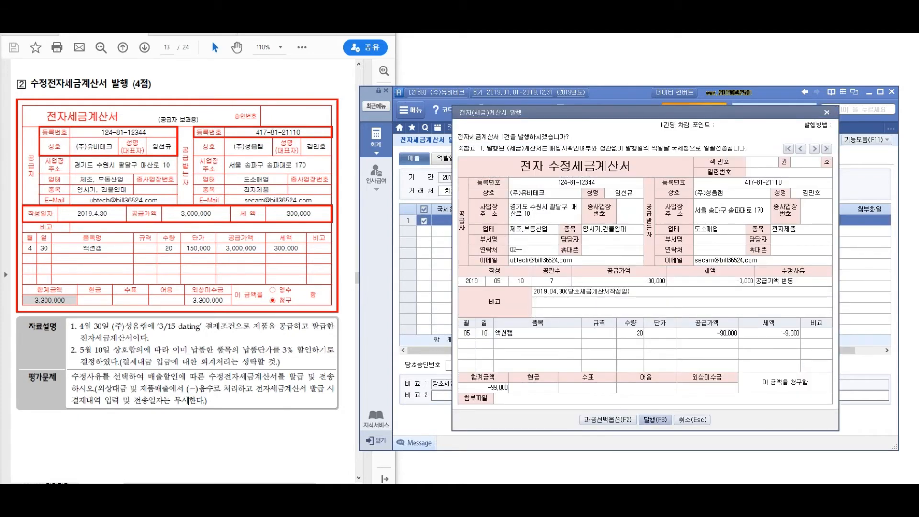
{"action": "left_click_drag", "start_coordinate": [636, 112], "coordinate": [612, 101]}
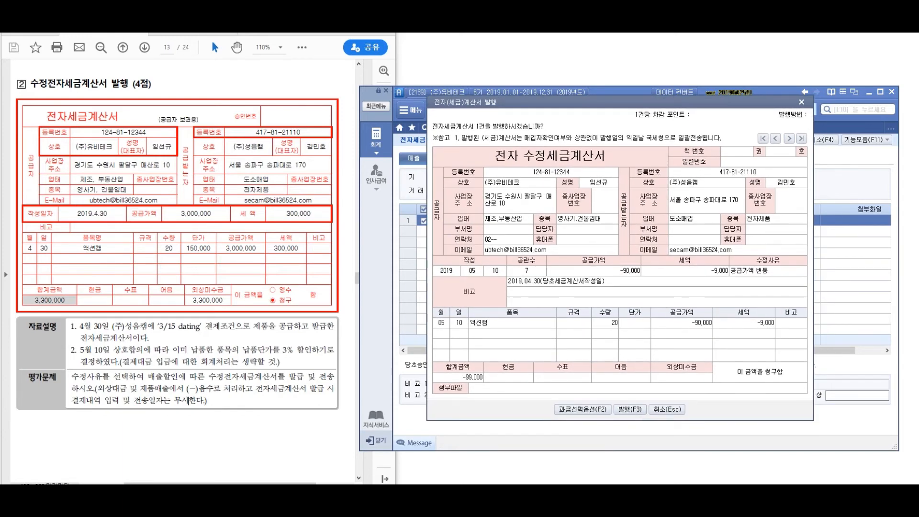
{"action": "left_click", "coordinate": [630, 409]}
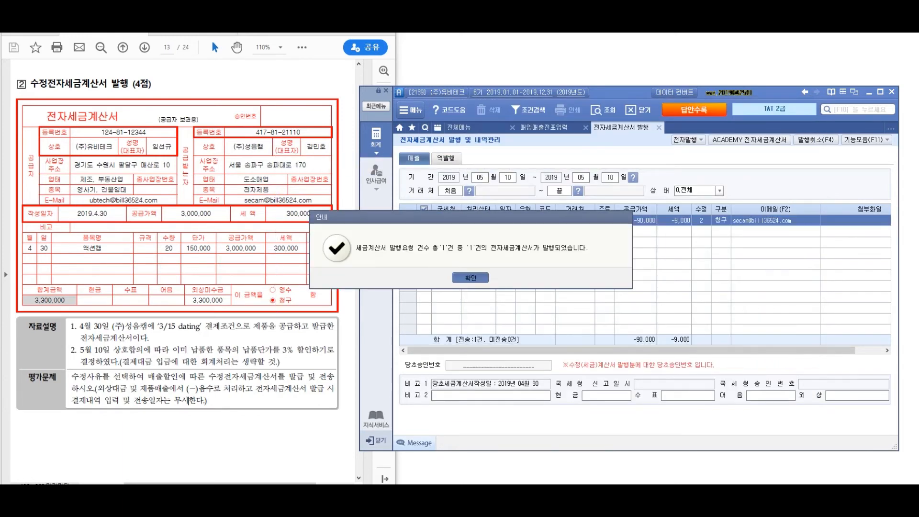
{"action": "key", "text": "Return"}
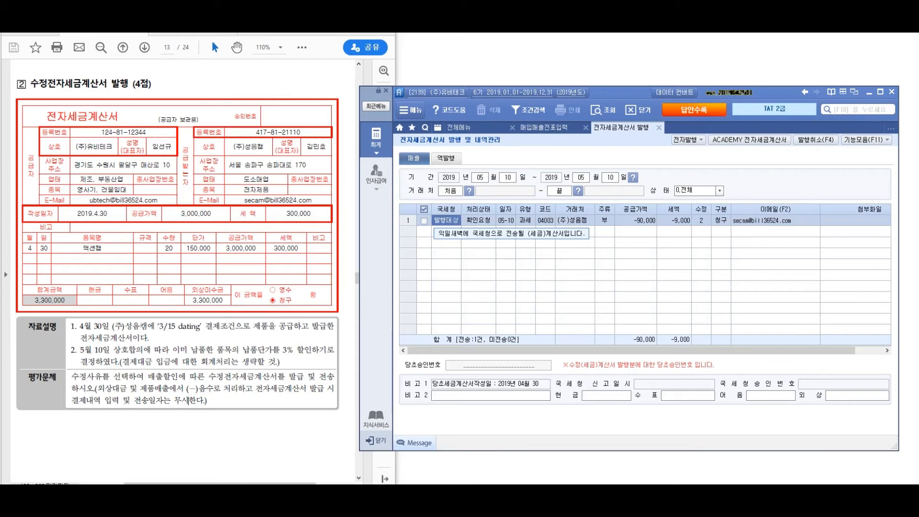
Step: Log in to the ACADEMY 전자세금계산서 site with the prefilled credentials for the selected invoice and issue the (주)성음캠 corrected invoice there
{"action": "left_click", "coordinate": [424, 220]}
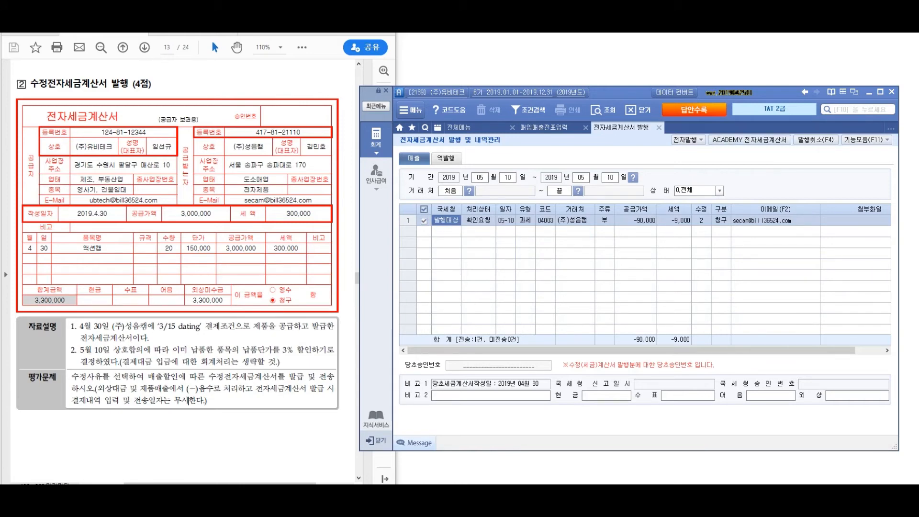
{"action": "left_click", "coordinate": [749, 140]}
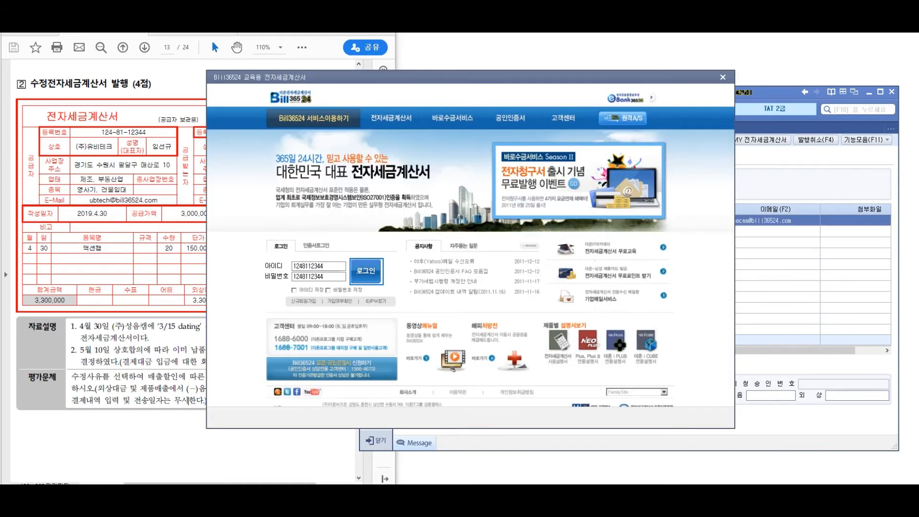
{"action": "left_click_drag", "start_coordinate": [450, 77], "coordinate": [607, 94]}
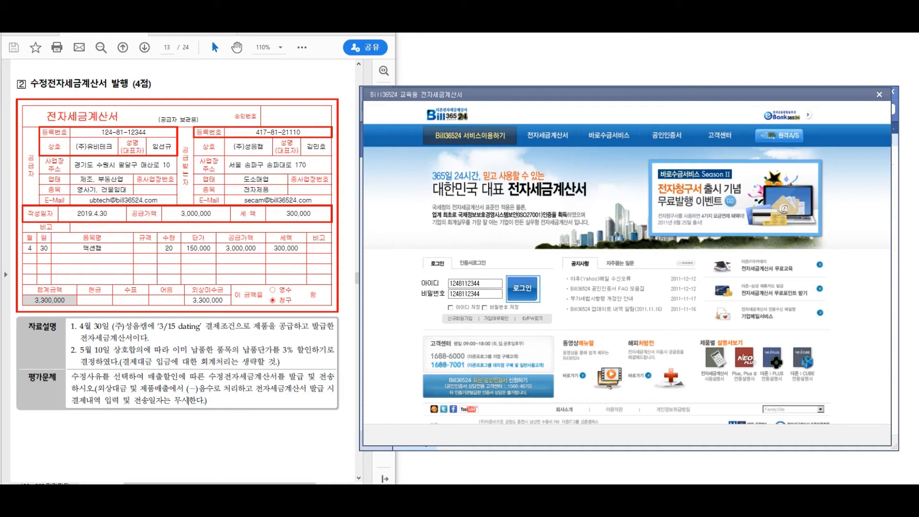
{"action": "key", "text": "Return"}
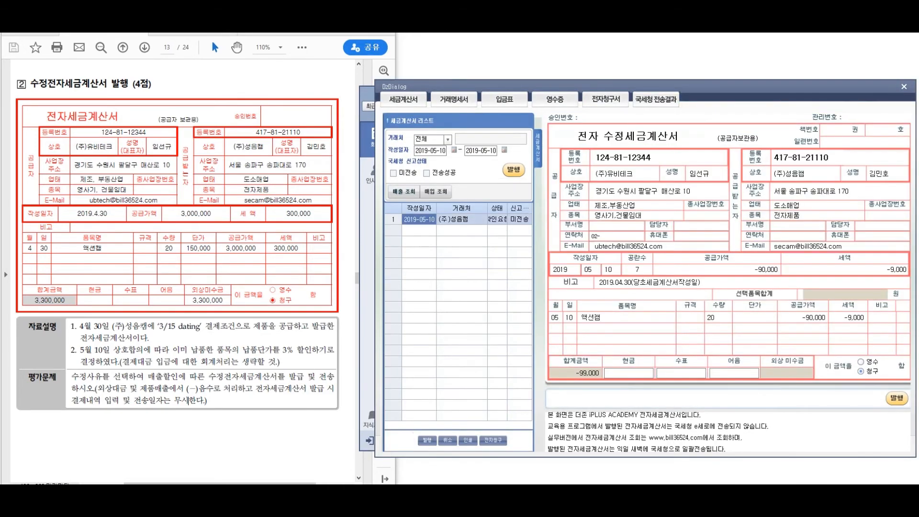
{"action": "left_click", "coordinate": [461, 219]}
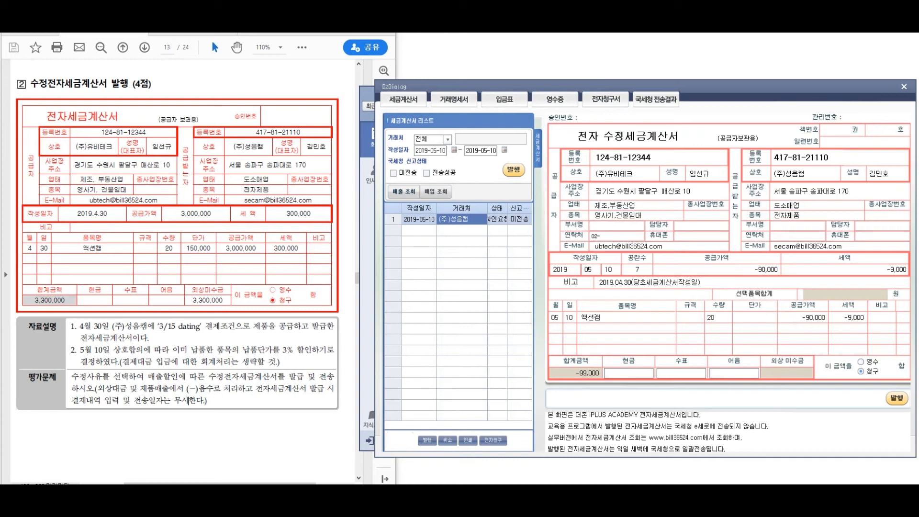
{"action": "left_click", "coordinate": [514, 170]}
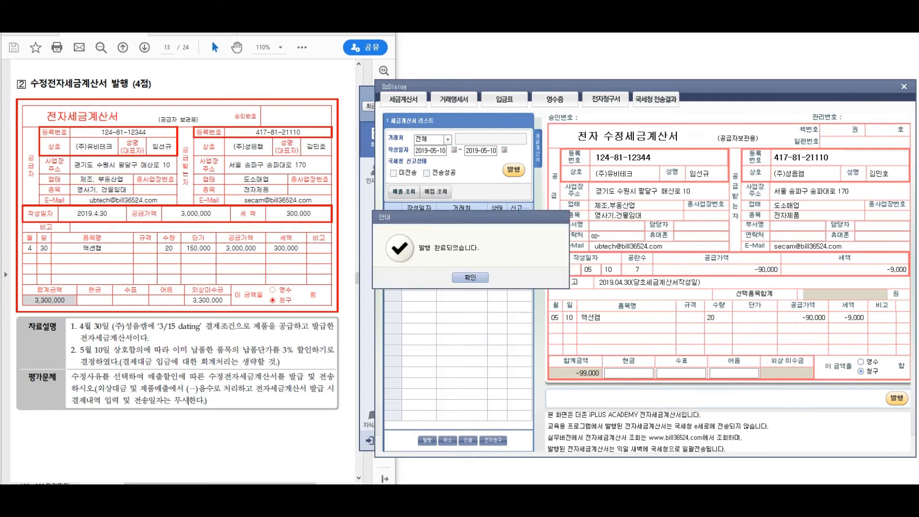
{"action": "key", "text": "Return"}
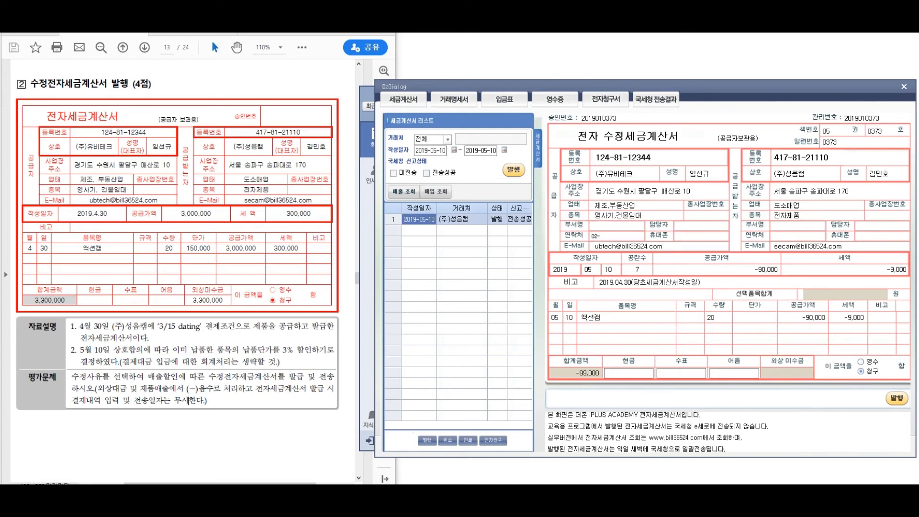
Step: Check the 국세청 전송결과 for the corrected invoice, and return to the 전자세금계산서 발행 및 내역관리 list
{"action": "left_click", "coordinate": [656, 100]}
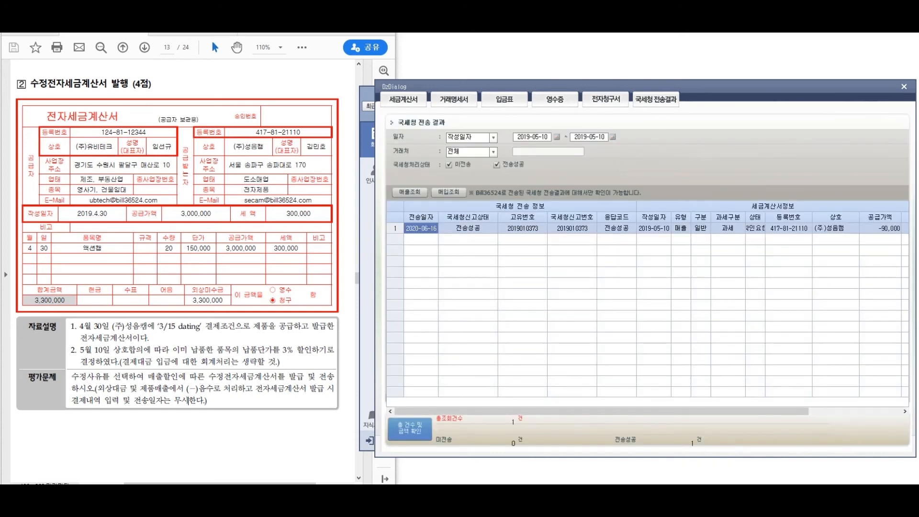
{"action": "left_click", "coordinate": [468, 228]}
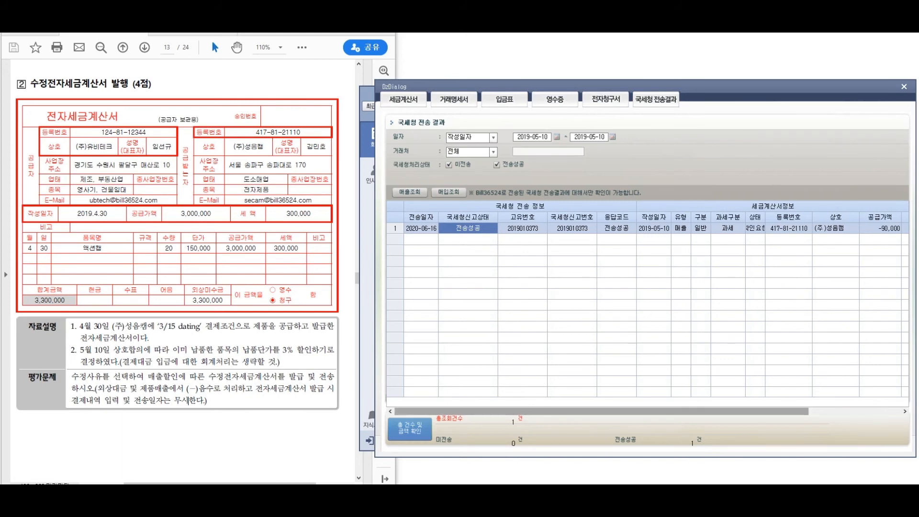
{"action": "left_click", "coordinate": [905, 87]}
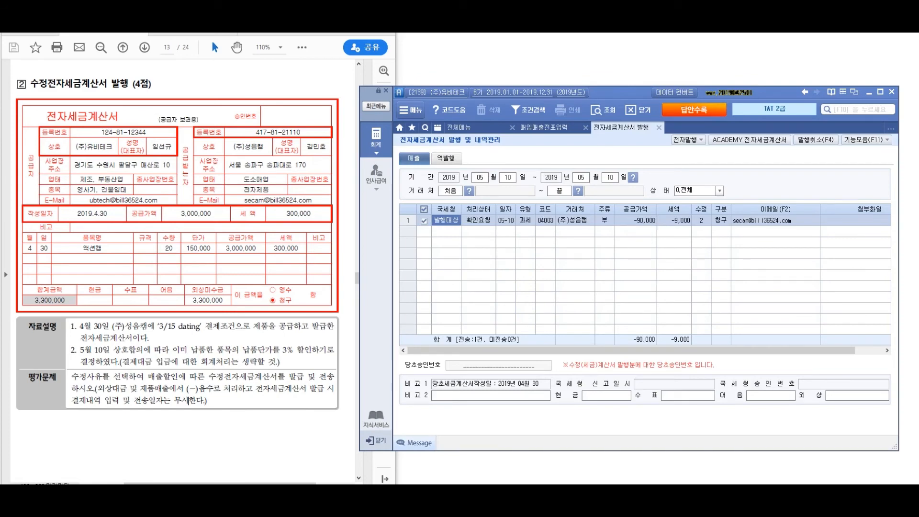
{"action": "left_click", "coordinate": [478, 220]}
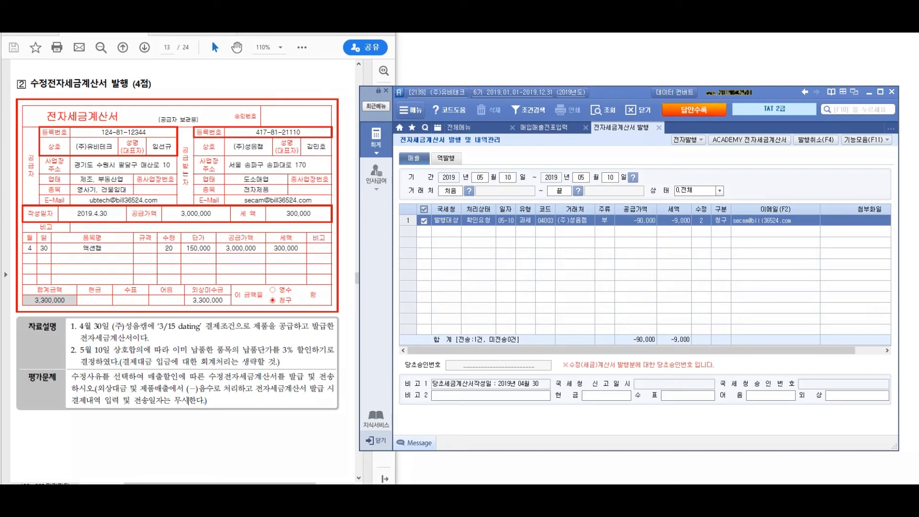
{"action": "left_click_drag", "start_coordinate": [381, 227], "coordinate": [379, 256]}
{"action": "left_click_drag", "start_coordinate": [366, 256], "coordinate": [362, 268]}
{"action": "mouse_move", "coordinate": [434, 218]}
{"action": "left_mouse_down"}
{"action": "mouse_move", "coordinate": [435, 249]}
{"action": "mouse_move", "coordinate": [459, 242]}
{"action": "mouse_move", "coordinate": [479, 221]}
{"action": "mouse_move", "coordinate": [486, 246]}
{"action": "left_mouse_up"}
{"action": "mouse_move", "coordinate": [504, 232]}
{"action": "left_mouse_down"}
{"action": "mouse_move", "coordinate": [534, 226]}
{"action": "mouse_move", "coordinate": [534, 235]}
{"action": "left_mouse_up"}
{"action": "left_click_drag", "start_coordinate": [525, 218], "coordinate": [526, 241]}
{"action": "mouse_move", "coordinate": [589, 209]}
{"action": "left_mouse_down"}
{"action": "mouse_move", "coordinate": [580, 222]}
{"action": "mouse_move", "coordinate": [598, 220]}
{"action": "left_mouse_up"}
{"action": "left_click_drag", "start_coordinate": [569, 228], "coordinate": [612, 223]}
{"action": "mouse_move", "coordinate": [600, 225]}
{"action": "left_mouse_down"}
{"action": "mouse_move", "coordinate": [602, 263]}
{"action": "mouse_move", "coordinate": [634, 237]}
{"action": "mouse_move", "coordinate": [710, 234]}
{"action": "left_mouse_up"}
{"action": "left_click_drag", "start_coordinate": [467, 291], "coordinate": [465, 328]}
{"action": "left_click_drag", "start_coordinate": [481, 293], "coordinate": [494, 291]}
{"action": "left_click_drag", "start_coordinate": [486, 296], "coordinate": [498, 314]}
{"action": "mouse_move", "coordinate": [497, 290]}
{"action": "left_mouse_down"}
{"action": "mouse_move", "coordinate": [513, 311]}
{"action": "mouse_move", "coordinate": [524, 301]}
{"action": "left_mouse_up"}
{"action": "mouse_move", "coordinate": [519, 308]}
{"action": "left_mouse_down"}
{"action": "mouse_move", "coordinate": [560, 307]}
{"action": "mouse_move", "coordinate": [575, 336]}
{"action": "left_mouse_up"}
{"action": "mouse_move", "coordinate": [587, 287]}
{"action": "left_mouse_down"}
{"action": "mouse_move", "coordinate": [611, 311]}
{"action": "mouse_move", "coordinate": [631, 283]}
{"action": "mouse_move", "coordinate": [631, 309]}
{"action": "left_mouse_up"}
{"action": "left_click_drag", "start_coordinate": [628, 304], "coordinate": [638, 318]}
{"action": "left_click_drag", "start_coordinate": [634, 285], "coordinate": [635, 334]}
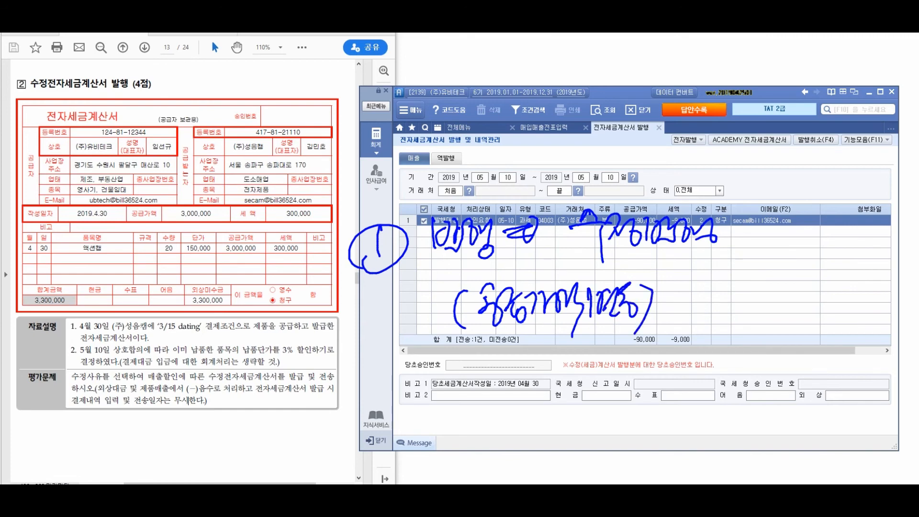
{"action": "mouse_move", "coordinate": [392, 316]}
{"action": "left_mouse_down"}
{"action": "mouse_move", "coordinate": [398, 387]}
{"action": "mouse_move", "coordinate": [409, 364]}
{"action": "left_mouse_up"}
{"action": "mouse_move", "coordinate": [467, 369]}
{"action": "left_mouse_down"}
{"action": "mouse_move", "coordinate": [447, 400]}
{"action": "mouse_move", "coordinate": [481, 418]}
{"action": "left_mouse_up"}
{"action": "mouse_move", "coordinate": [483, 385]}
{"action": "left_mouse_down"}
{"action": "mouse_move", "coordinate": [551, 370]}
{"action": "mouse_move", "coordinate": [578, 390]}
{"action": "left_mouse_up"}
{"action": "left_click_drag", "start_coordinate": [415, 452], "coordinate": [440, 474]}
{"action": "left_click_drag", "start_coordinate": [433, 431], "coordinate": [408, 448]}
{"action": "left_click_drag", "start_coordinate": [497, 421], "coordinate": [508, 455]}
{"action": "left_click_drag", "start_coordinate": [503, 438], "coordinate": [529, 461]}
{"action": "mouse_move", "coordinate": [526, 427]}
{"action": "left_mouse_down"}
{"action": "mouse_move", "coordinate": [541, 458]}
{"action": "mouse_move", "coordinate": [564, 450]}
{"action": "left_mouse_up"}
{"action": "left_click_drag", "start_coordinate": [575, 414], "coordinate": [580, 473]}
{"action": "mouse_move", "coordinate": [590, 429]}
{"action": "left_mouse_down"}
{"action": "mouse_move", "coordinate": [599, 431]}
{"action": "mouse_move", "coordinate": [601, 460]}
{"action": "mouse_move", "coordinate": [618, 455]}
{"action": "left_mouse_up"}
{"action": "mouse_move", "coordinate": [624, 422]}
{"action": "left_mouse_down"}
{"action": "mouse_move", "coordinate": [632, 468]}
{"action": "mouse_move", "coordinate": [661, 448]}
{"action": "mouse_move", "coordinate": [675, 463]}
{"action": "left_mouse_up"}
{"action": "mouse_move", "coordinate": [709, 412]}
{"action": "left_mouse_down"}
{"action": "mouse_move", "coordinate": [720, 447]}
{"action": "mouse_move", "coordinate": [737, 440]}
{"action": "left_mouse_up"}
{"action": "left_click_drag", "start_coordinate": [722, 442], "coordinate": [740, 460]}
{"action": "left_click_drag", "start_coordinate": [740, 417], "coordinate": [748, 445]}
{"action": "left_click_drag", "start_coordinate": [747, 414], "coordinate": [771, 452]}
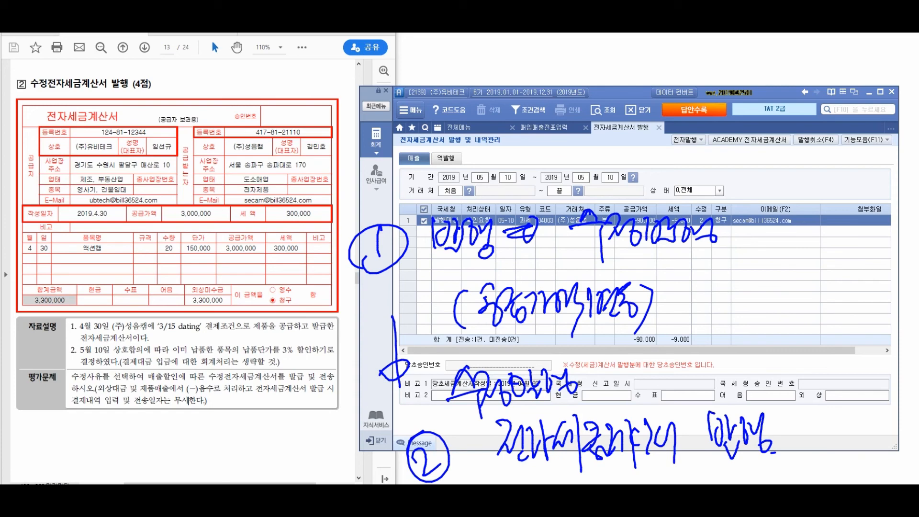
{"action": "mouse_move", "coordinate": [110, 91]}
{"action": "left_mouse_down"}
{"action": "mouse_move", "coordinate": [111, 112]}
{"action": "mouse_move", "coordinate": [110, 92]}
{"action": "left_mouse_up"}
{"action": "mouse_move", "coordinate": [144, 86]}
{"action": "left_mouse_down"}
{"action": "mouse_move", "coordinate": [142, 106]}
{"action": "mouse_move", "coordinate": [137, 87]}
{"action": "left_mouse_up"}
{"action": "mouse_move", "coordinate": [78, 125]}
{"action": "left_mouse_down"}
{"action": "mouse_move", "coordinate": [55, 132]}
{"action": "mouse_move", "coordinate": [72, 144]}
{"action": "left_mouse_up"}
{"action": "mouse_move", "coordinate": [78, 271]}
{"action": "left_mouse_down"}
{"action": "mouse_move", "coordinate": [98, 225]}
{"action": "mouse_move", "coordinate": [101, 249]}
{"action": "left_mouse_up"}
{"action": "mouse_move", "coordinate": [101, 228]}
{"action": "left_mouse_down"}
{"action": "mouse_move", "coordinate": [111, 270]}
{"action": "mouse_move", "coordinate": [139, 223]}
{"action": "left_mouse_up"}
{"action": "mouse_move", "coordinate": [139, 223]}
{"action": "left_mouse_down"}
{"action": "mouse_move", "coordinate": [122, 244]}
{"action": "mouse_move", "coordinate": [144, 297]}
{"action": "mouse_move", "coordinate": [170, 249]}
{"action": "mouse_move", "coordinate": [81, 283]}
{"action": "mouse_move", "coordinate": [172, 266]}
{"action": "mouse_move", "coordinate": [170, 292]}
{"action": "left_mouse_up"}
{"action": "mouse_move", "coordinate": [163, 284]}
{"action": "left_mouse_down"}
{"action": "mouse_move", "coordinate": [189, 261]}
{"action": "mouse_move", "coordinate": [189, 287]}
{"action": "left_mouse_up"}
{"action": "left_click_drag", "start_coordinate": [112, 162], "coordinate": [98, 215]}
{"action": "left_click_drag", "start_coordinate": [122, 181], "coordinate": [95, 225]}
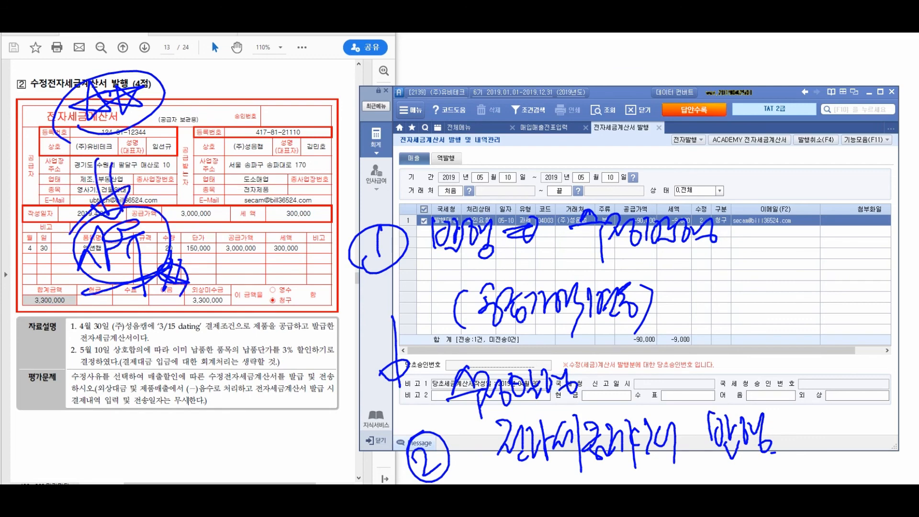
{"action": "mouse_move", "coordinate": [518, 467]}
{"action": "left_mouse_down"}
{"action": "mouse_move", "coordinate": [718, 475]}
{"action": "mouse_move", "coordinate": [791, 462]}
{"action": "left_mouse_up"}
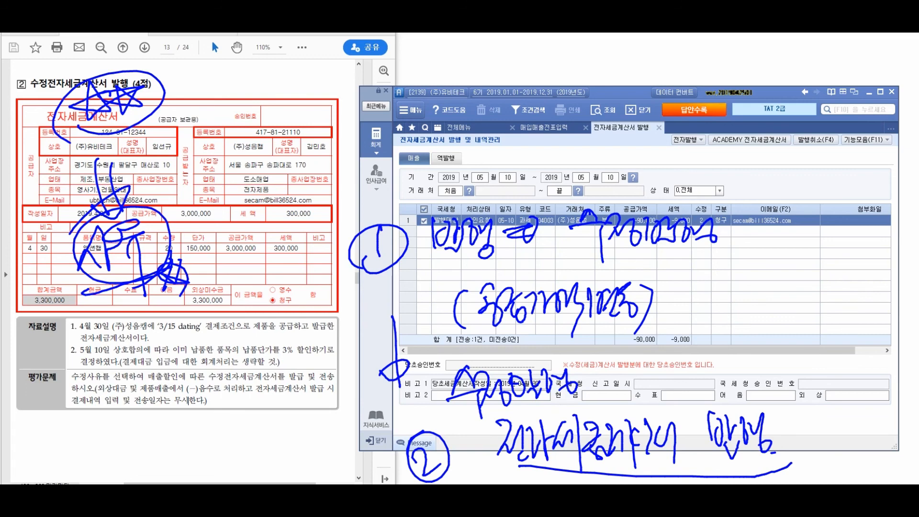
{"action": "key", "text": "Escape"}
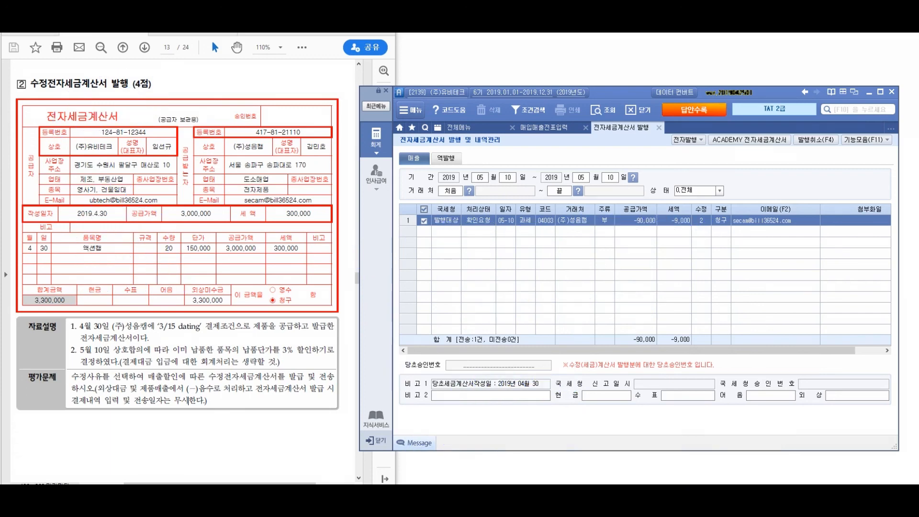